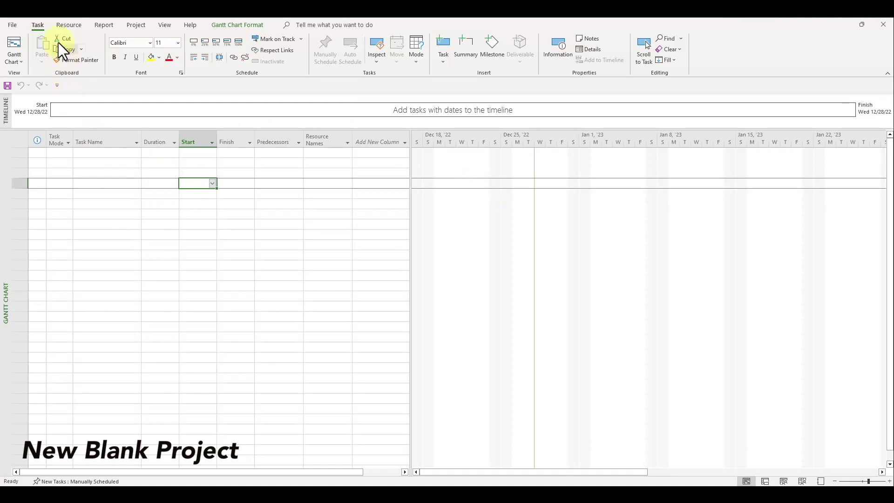
pyautogui.click(274, 260)
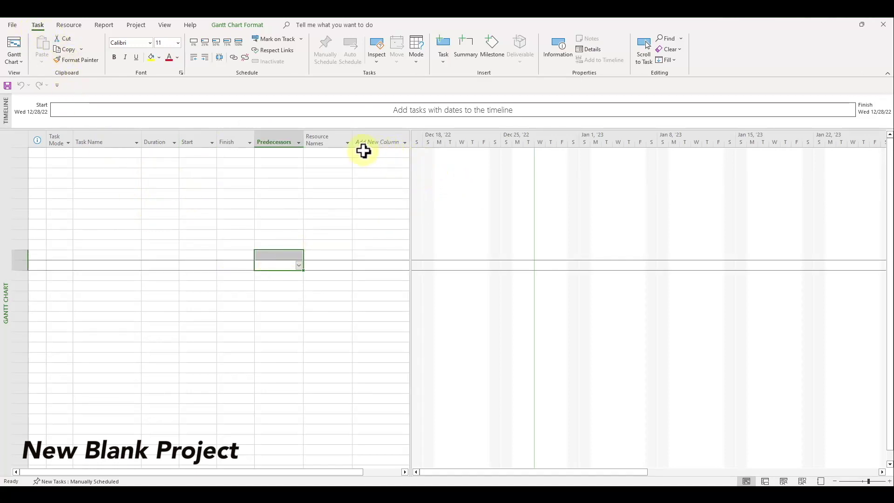
pyautogui.click(93, 163)
pyautogui.click(88, 153)
pyautogui.click(92, 192)
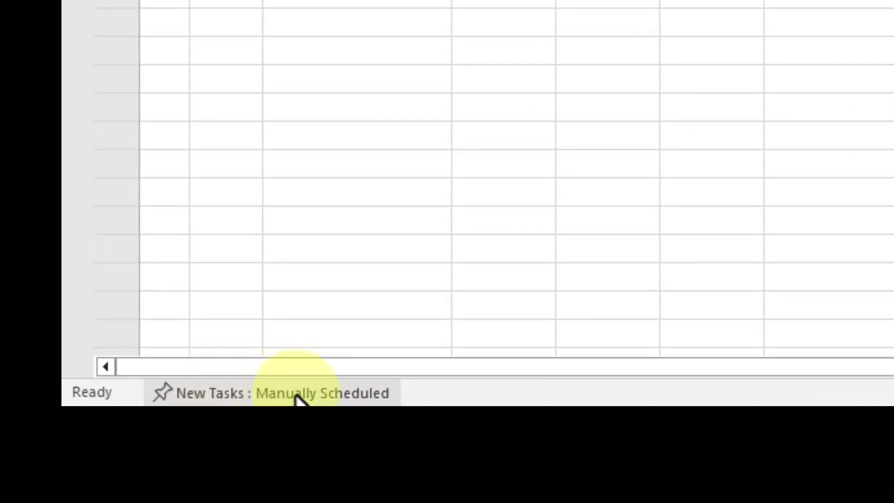
# Set the scheduling mode for new tasks to Auto Scheduled
pyautogui.click(324, 396)
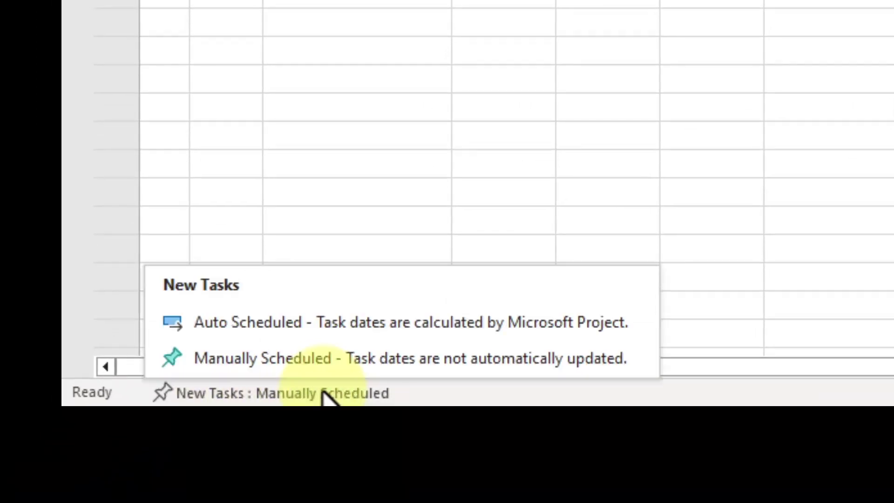
pyautogui.click(360, 322)
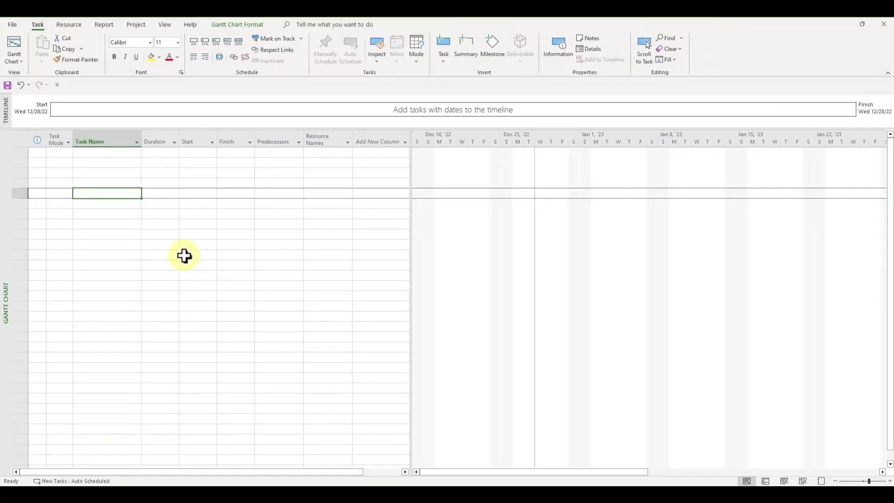
# Enter the tasks Phase 1 - Plans and Permits, Phase 2 - Contractor Agreements, Phase 3 - Foundation and Phase 4 - Framing from the first row
pyautogui.click(88, 155)
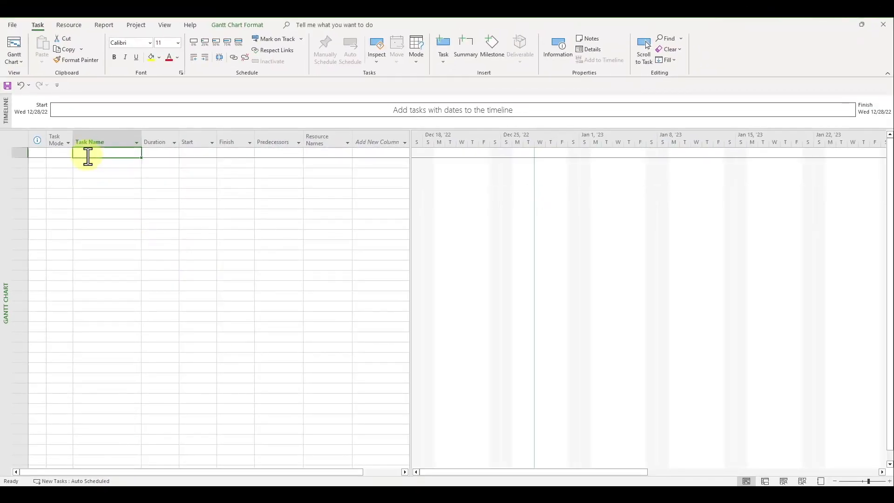
pyautogui.write('Phase 1 - Plans and Permits Phase 2 - Contractor Agreements Phase 3 - Foundation Phase 4 - Framing')
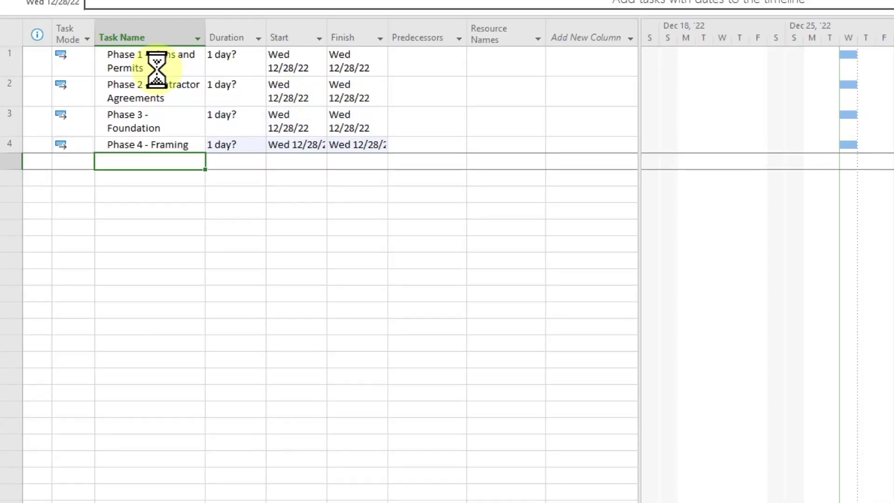
pyautogui.click(157, 68)
pyautogui.click(139, 91)
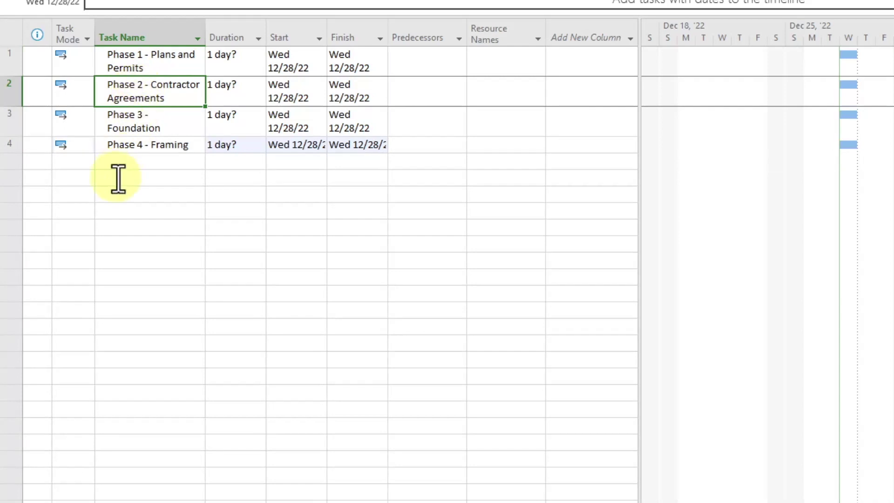
pyautogui.click(159, 122)
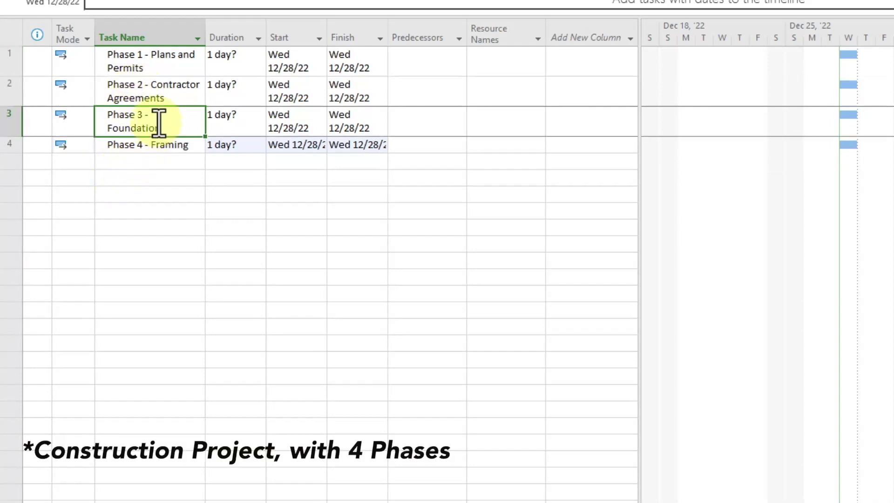
pyautogui.moveTo(177, 65); pyautogui.dragTo(171, 154)
pyautogui.click(176, 226)
pyautogui.moveTo(169, 56); pyautogui.dragTo(172, 163)
# Insert four blank rows above Phase 2 and enter the tasks Develop home plans and Review & finalize home specifications
pyautogui.click(174, 85)
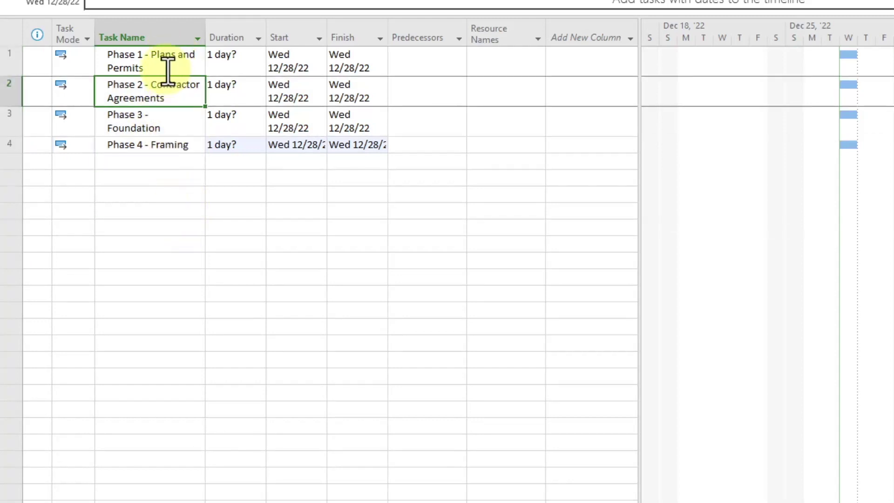
pyautogui.press('Insert')
pyautogui.press('Insert')
pyautogui.press('Insert')
pyautogui.press('Insert')
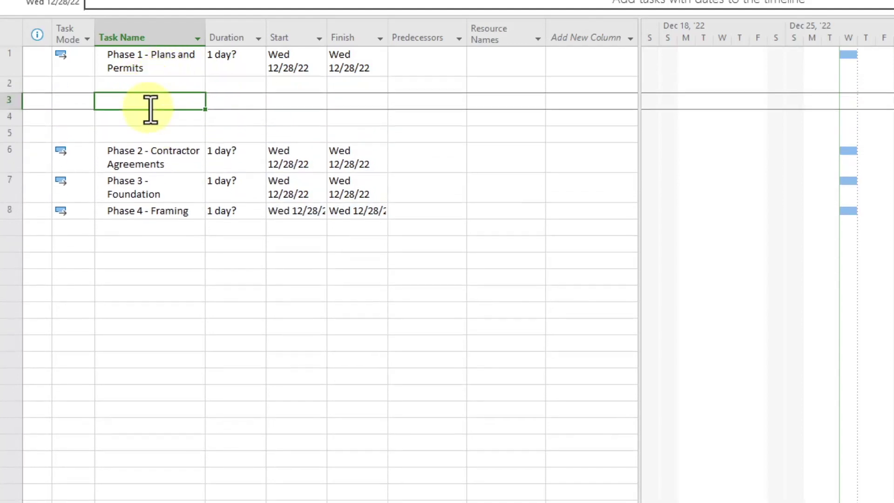
pyautogui.write('Develop home plans')
pyautogui.press('Return')
pyautogui.write('Review & finalize home specificat')
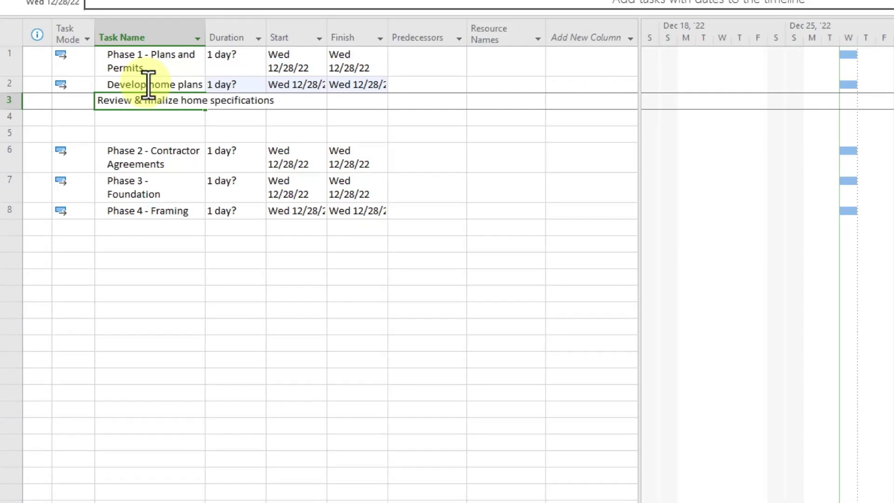
pyautogui.write('ions')
pyautogui.press('Return')
# Widen the Task Name column and add Obtain plan approvals, Obtain permits and Milestone: Permits obtained above Phase 2
pyautogui.moveTo(206, 29); pyautogui.dragTo(269, 29)
pyautogui.write('Obtain plan approvals')
pyautogui.press('Return')
pyautogui.write('Obtain permits')
pyautogui.press('Return')
pyautogui.write('Milestone: Permits obtained')
pyautogui.press('Return')
# Indent the five tasks from Develop home plans to Milestone: Permits obtained as subtasks of Phase 1 - Plans and Permits
pyautogui.moveTo(179, 71); pyautogui.dragTo(175, 151)
pyautogui.hotkey('alt', 'shift', 'Right')
pyautogui.click(199, 202)
# Insert blank rows above Phase 3 - Foundation and enter the tasks Research subcontractors and Receive bids
pyautogui.click(183, 182)
pyautogui.press('Insert')
pyautogui.press('Insert')
pyautogui.press('Insert')
pyautogui.write('Research subcontractors')
pyautogui.press('Return')
pyautogui.write('R')
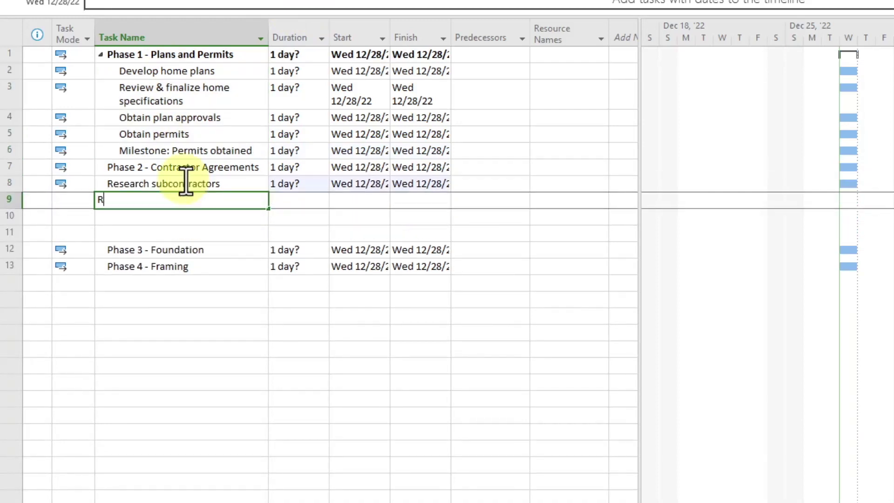
pyautogui.write('eceive bids')
pyautogui.press('Return')
# Add Award contracts to subcontractors and Milestone: Subcontractors onboarded, and indent the four new tasks under Phase 2 - Contractor Agreements
pyautogui.write('Award contracts to subcontractors')
pyautogui.press('Return')
pyautogui.write('Milestone: Subcontractors onboarded')
pyautogui.press('Return')
pyautogui.moveTo(186, 184); pyautogui.dragTo(186, 238)
pyautogui.hotkey('alt', 'shift', 'Right')
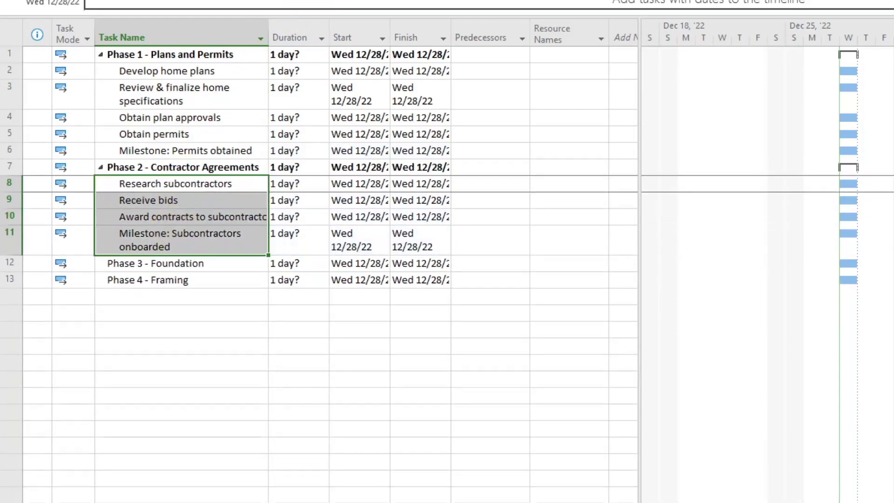
# Insert blank rows above Phase 4 - Framing and enter the tasks Clear and level the land and Dig and pour the footings
pyautogui.click(176, 279)
pyautogui.press('Insert')
pyautogui.press('Insert')
pyautogui.press('Insert')
pyautogui.write('Clear and level the land')
pyautogui.press('Return')
pyautogui.write('Dig and pour the footings')
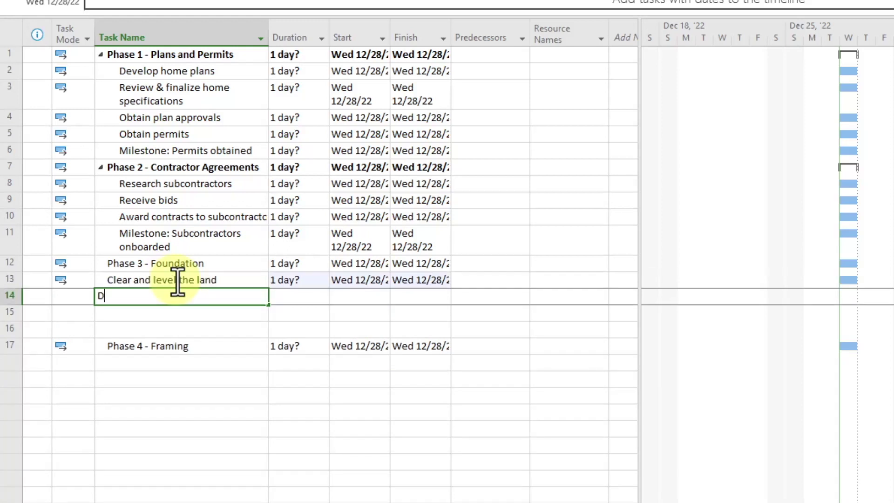
pyautogui.press('Return')
# Add Build the foundation and Milestone: Foundation completed, and indent the four new tasks under Phase 3 - Foundation
pyautogui.write('Build the foundation')
pyautogui.press('Return')
pyautogui.write('Milestone: Foundation completed')
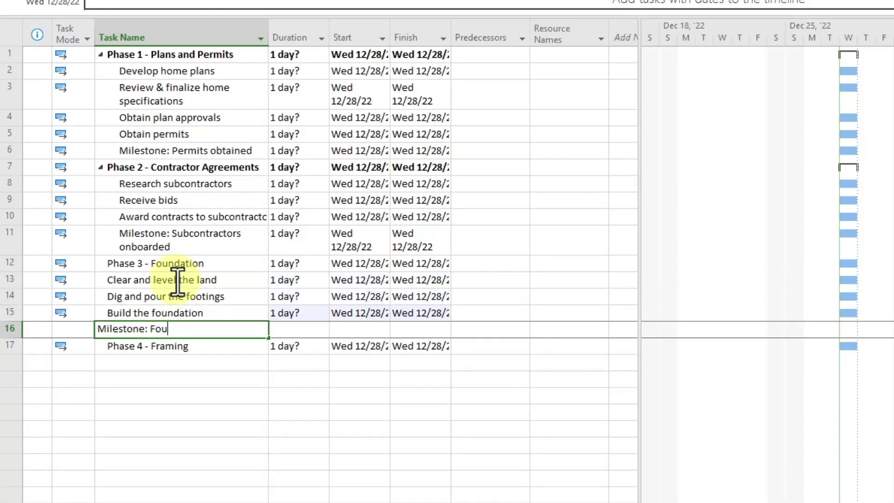
pyautogui.press('Return')
pyautogui.moveTo(177, 281); pyautogui.dragTo(177, 330)
pyautogui.hotkey('alt', 'shift', 'Right')
# Enter Frame the deck, Frame the walls, Install roof trusses, Frame the roof and Install interior framing below Phase 4 - Framing
pyautogui.click(141, 363)
pyautogui.write('Frame the deck')
pyautogui.press('Return')
pyautogui.write('Frame the walls')
pyautogui.press('Return')
pyautogui.write('Install')
pyautogui.press('Return')
pyautogui.write('Frame the roof')
pyautogui.press('Return')
pyautogui.write('Install interior framing')
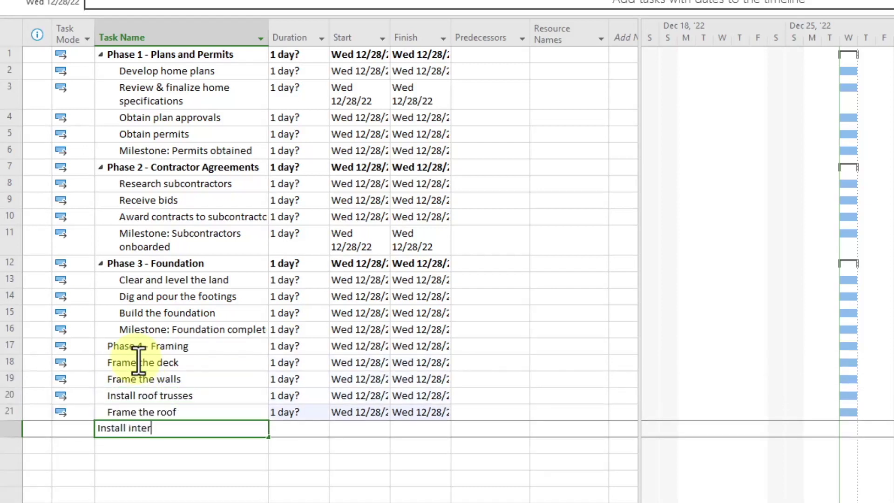
pyautogui.press('Return')
# Indent the five framing tasks as subtasks of Phase 4 - Framing
pyautogui.moveTo(153, 362); pyautogui.dragTo(156, 431)
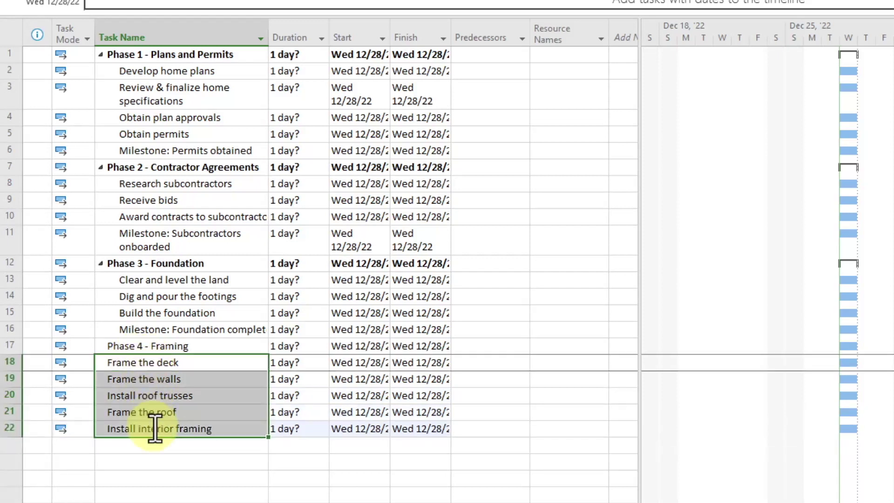
pyautogui.hotkey('alt', 'shift', 'Right')
pyautogui.click(201, 347)
# Add the subtask Milestone: Framing completed below Install interior framing
pyautogui.click(205, 71)
pyautogui.moveTo(203, 71); pyautogui.dragTo(205, 156)
pyautogui.click(148, 444)
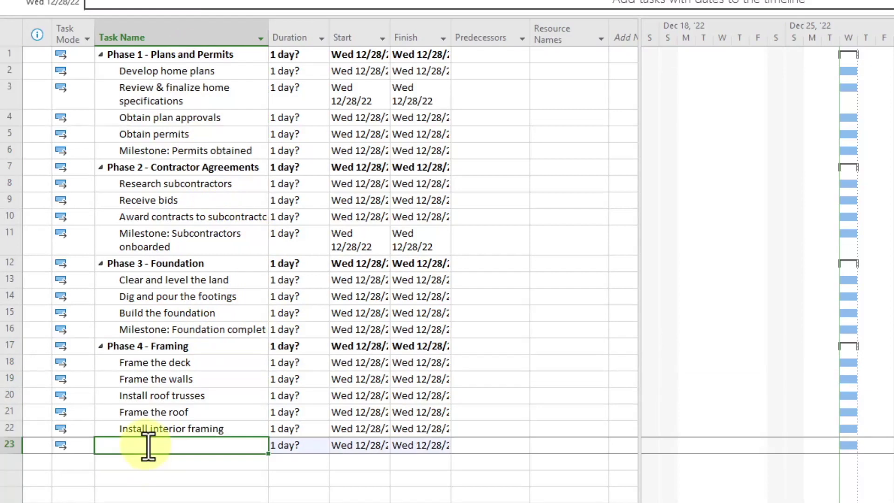
pyautogui.write('Milestone: Framing completed')
pyautogui.press('Return')
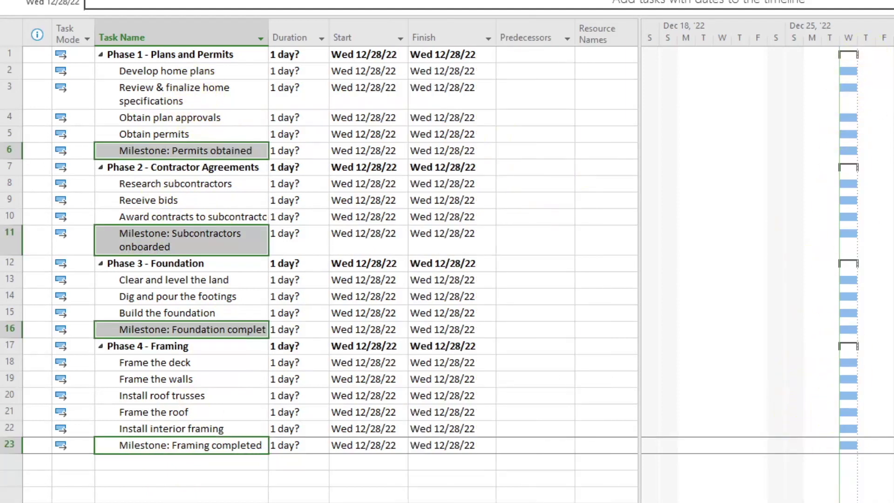
# Review the Duration, Start, Finish and Predecessors columns for all tasks in the outline
pyautogui.hotkey('ctrl', 'shift', 'F5')
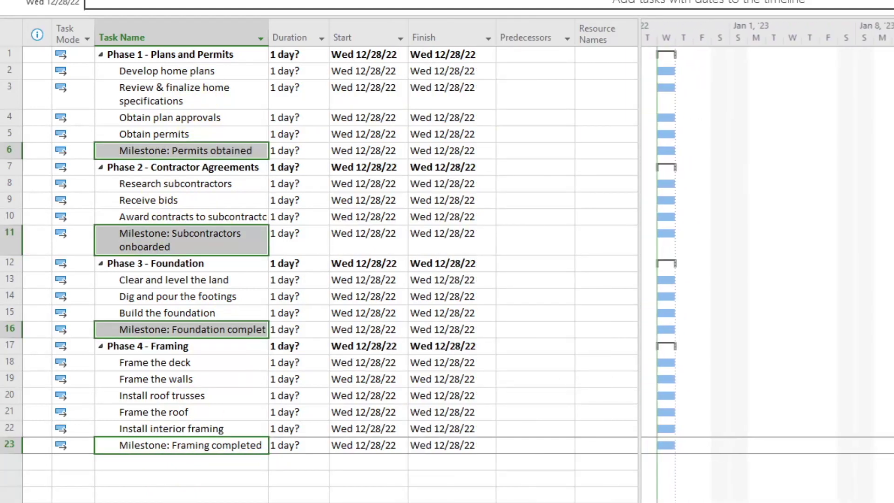
pyautogui.click(354, 184)
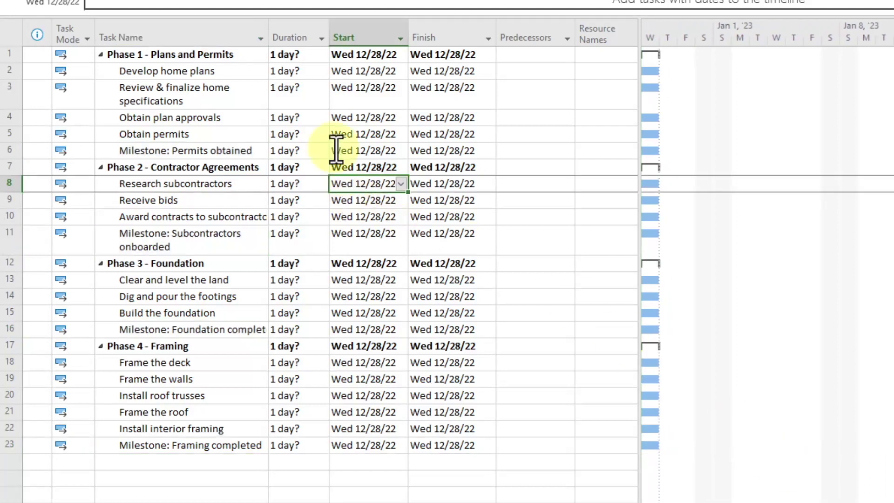
pyautogui.moveTo(302, 60); pyautogui.dragTo(325, 461)
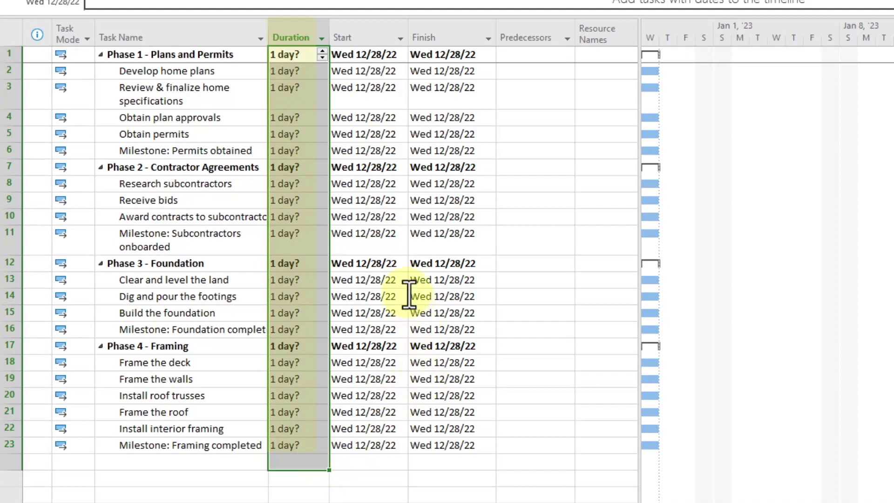
pyautogui.click(400, 295)
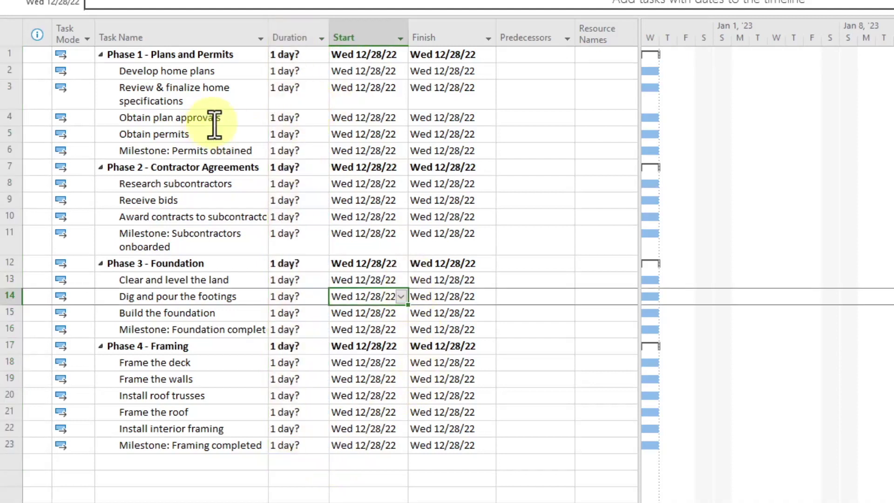
pyautogui.click(344, 168)
pyautogui.moveTo(517, 68); pyautogui.dragTo(560, 475)
pyautogui.click(565, 429)
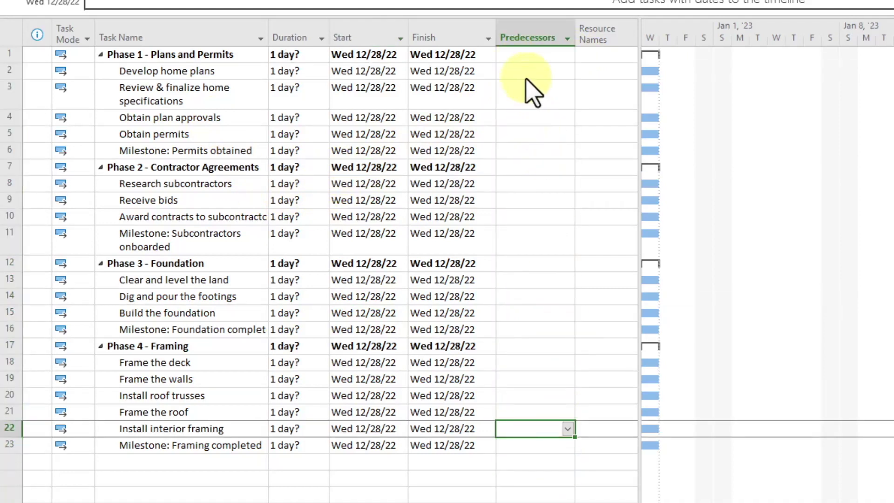
pyautogui.click(471, 187)
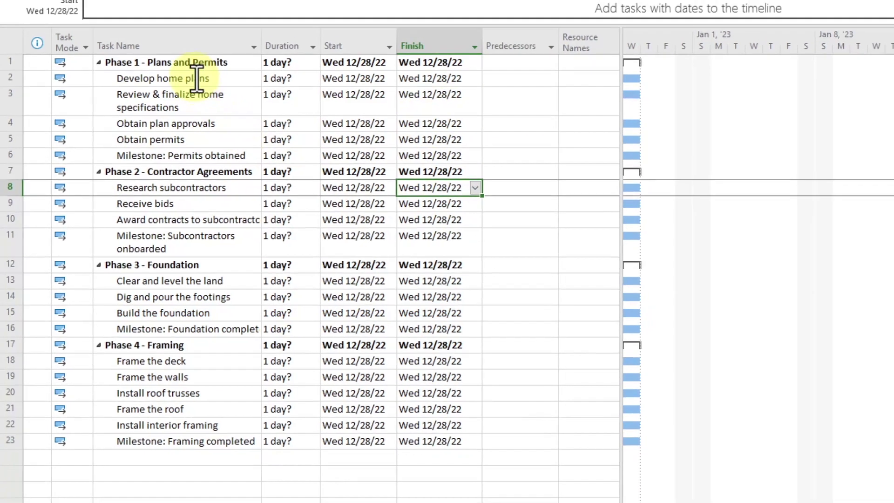
pyautogui.moveTo(200, 71); pyautogui.dragTo(209, 446)
pyautogui.click(347, 396)
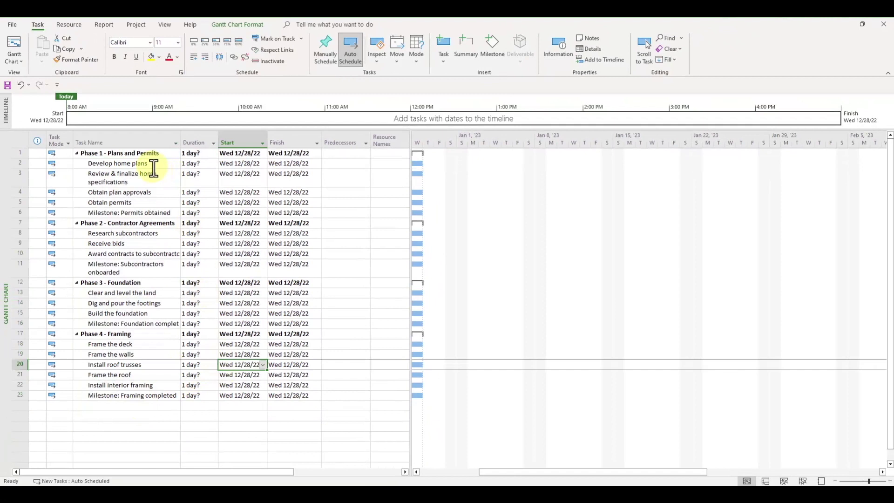
# Link the Phase 1 subtasks in sequence, from Develop home plans to Milestone: Permits obtained
pyautogui.moveTo(154, 166); pyautogui.dragTo(146, 212)
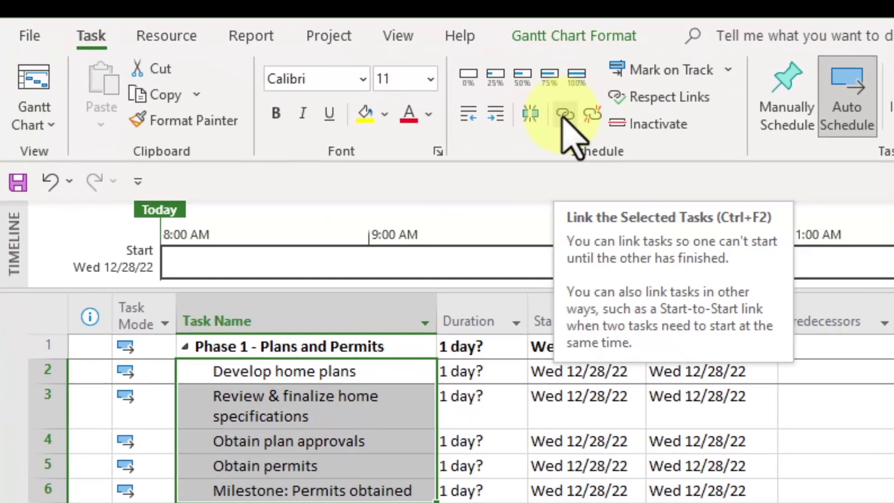
pyautogui.click(563, 115)
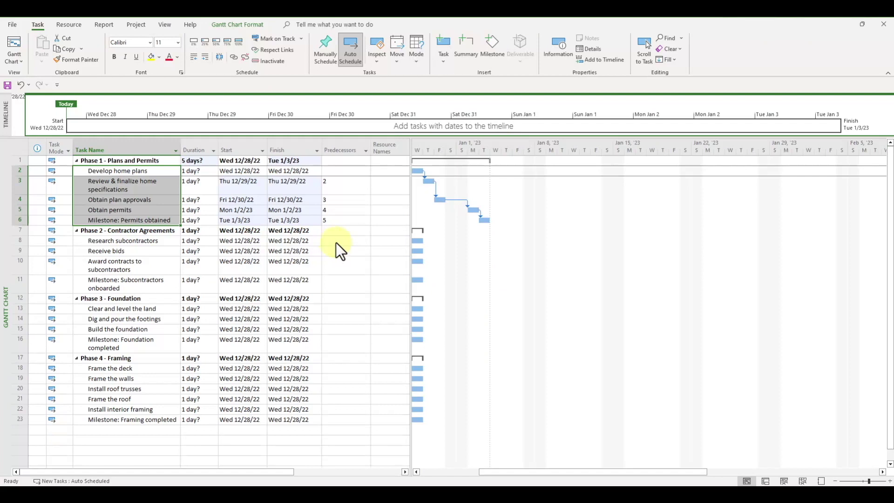
# Link the subtasks in sequence within each of Phase 2, Phase 3 and Phase 4
pyautogui.moveTo(139, 242); pyautogui.dragTo(154, 343)
pyautogui.click(234, 57)
pyautogui.click(234, 57)
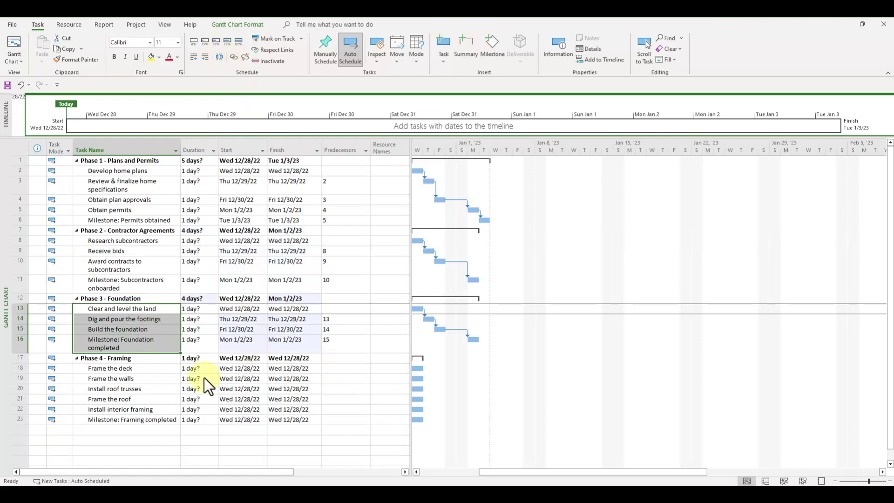
pyautogui.moveTo(121, 368); pyautogui.dragTo(150, 421)
pyautogui.click(235, 57)
pyautogui.moveTo(539, 471); pyautogui.dragTo(528, 471)
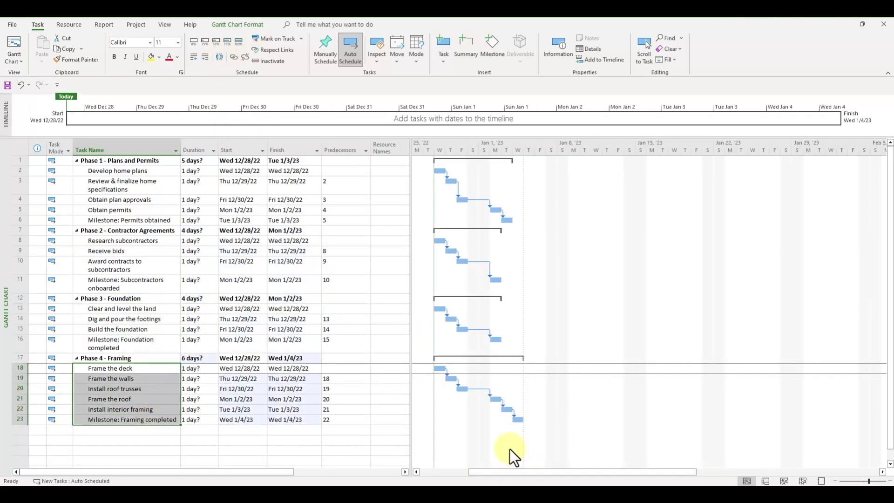
# Set task 2, Develop home plans, as the predecessor of Research subcontractors
pyautogui.click(331, 251)
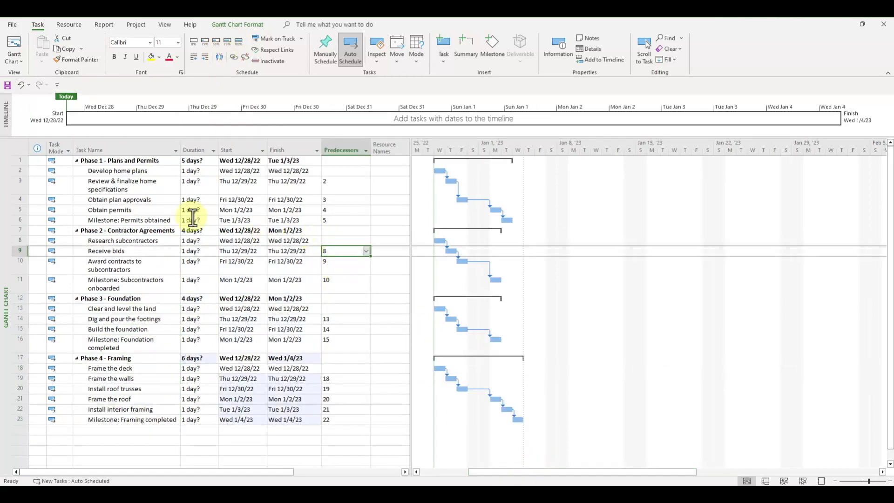
pyautogui.click(140, 240)
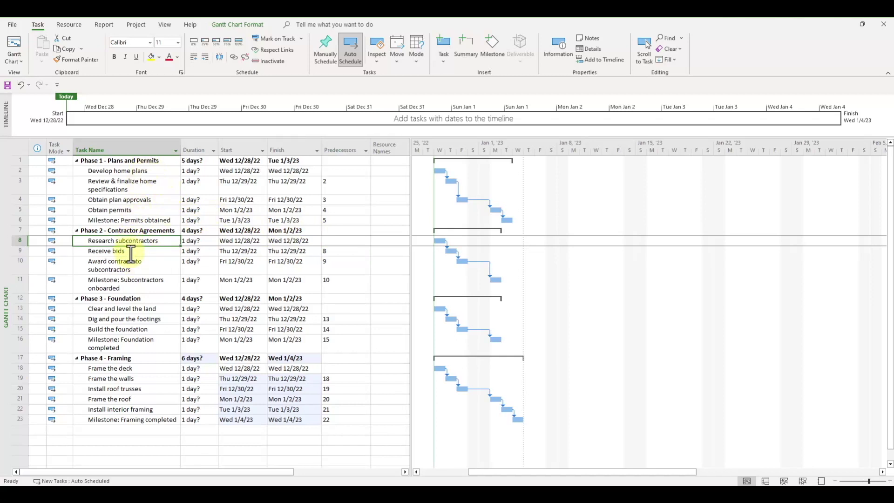
pyautogui.click(14, 243)
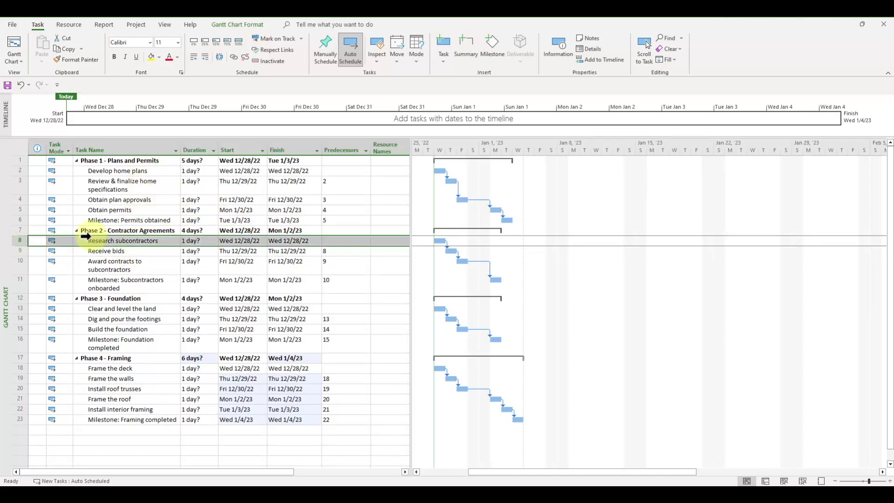
pyautogui.click(19, 170)
pyautogui.click(335, 241)
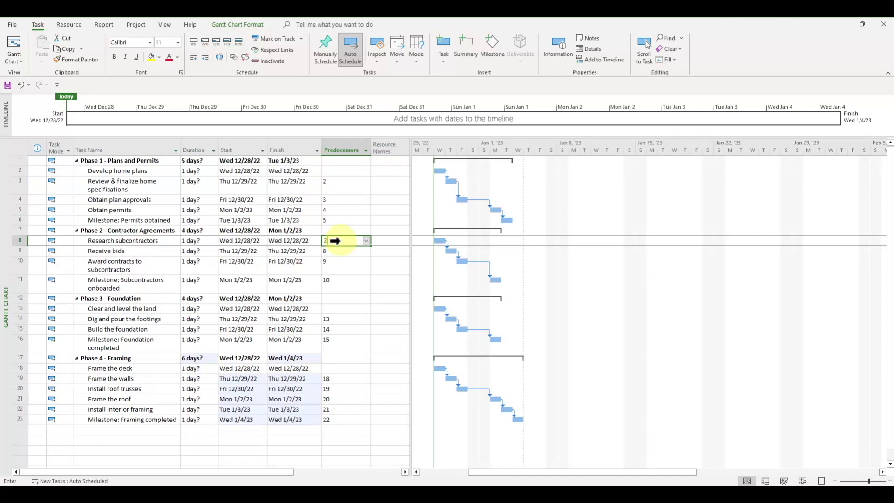
pyautogui.write('2')
pyautogui.press('Return')
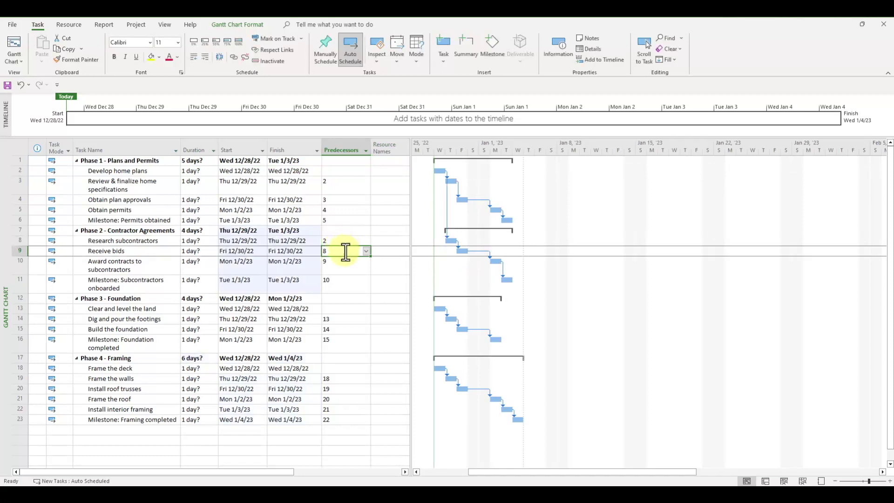
# Add task 4, Obtain plan approvals, as a second predecessor of Receive bids so its predecessors read 8,4
pyautogui.click(122, 252)
pyautogui.click(350, 254)
pyautogui.click(348, 254)
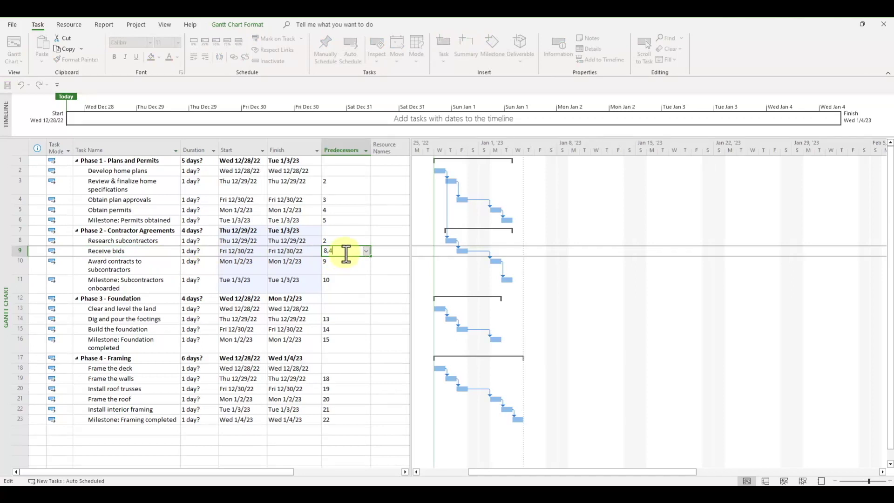
pyautogui.press('Return')
# Set tasks 5 and 10 as the predecessors of Clear and level the land in Phase 3
pyautogui.click(114, 312)
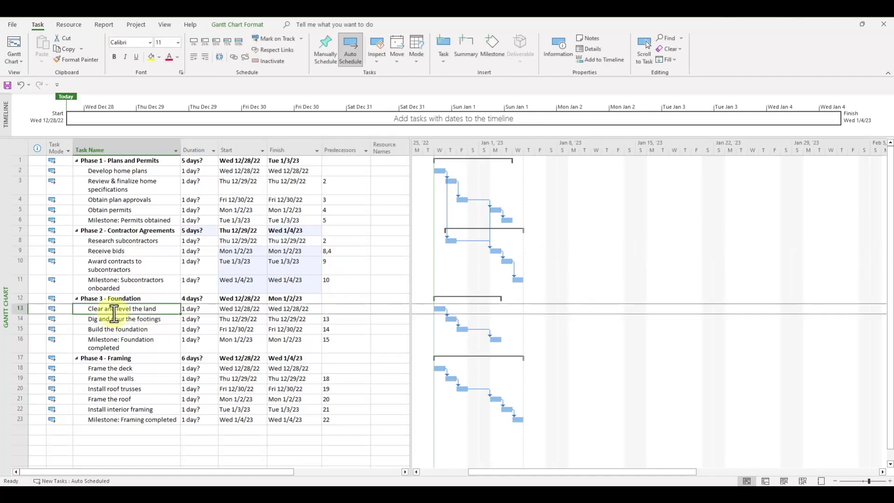
pyautogui.click(343, 310)
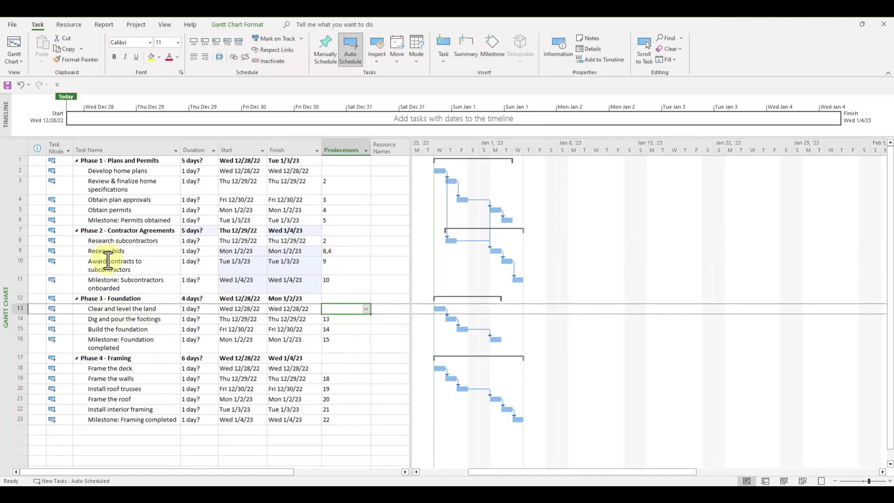
pyautogui.click(18, 211)
pyautogui.click(342, 309)
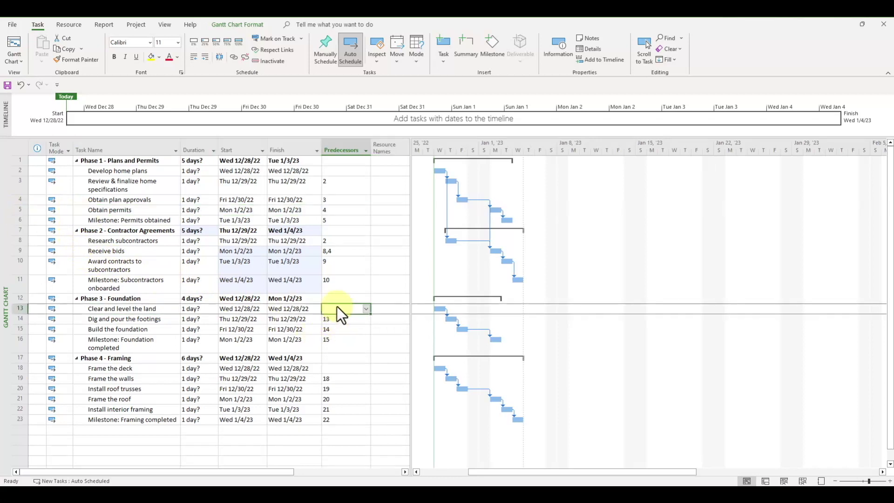
pyautogui.write('5,10')
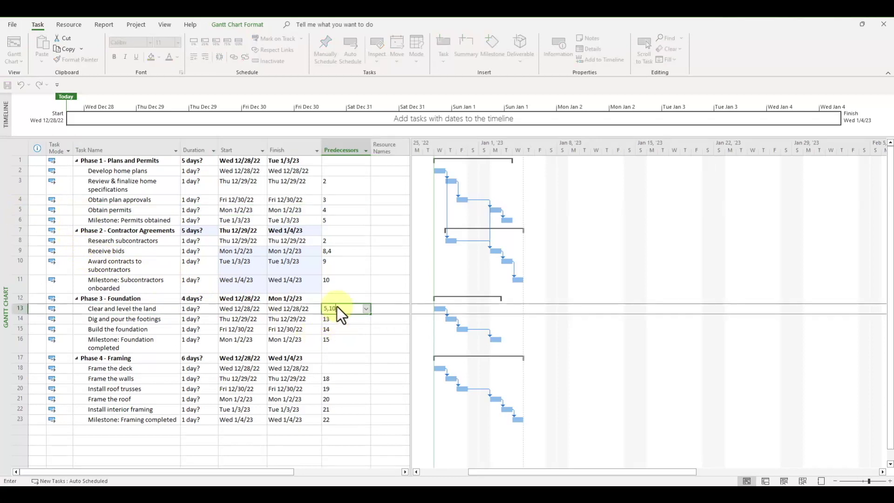
pyautogui.press('Return')
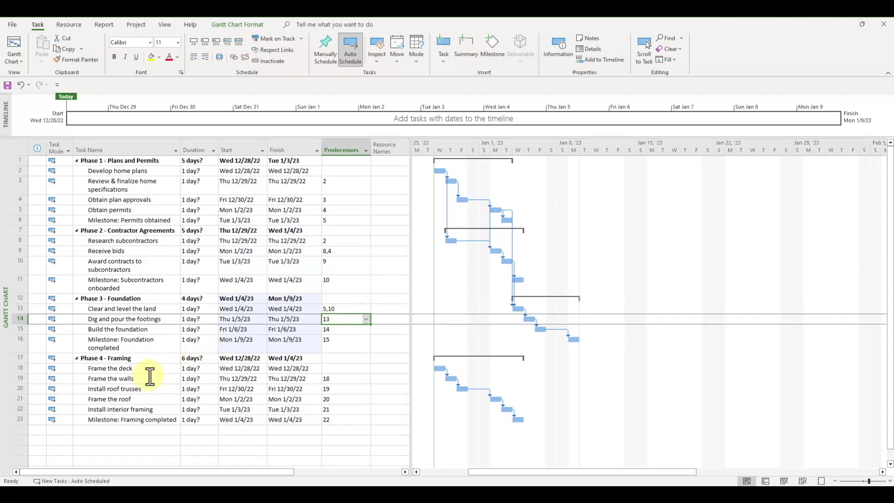
# Set task 15, Build the foundation, as the predecessor of Frame the deck in Phase 4
pyautogui.click(174, 368)
pyautogui.click(342, 369)
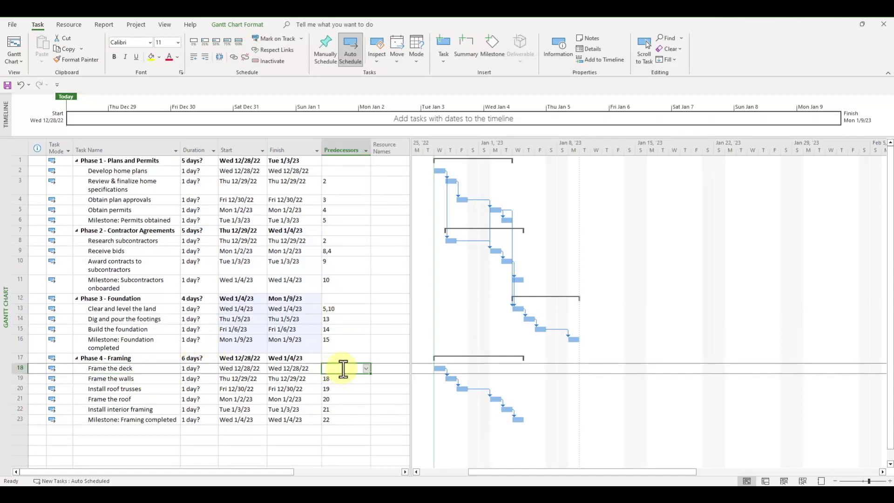
pyautogui.write('15')
pyautogui.press('Return')
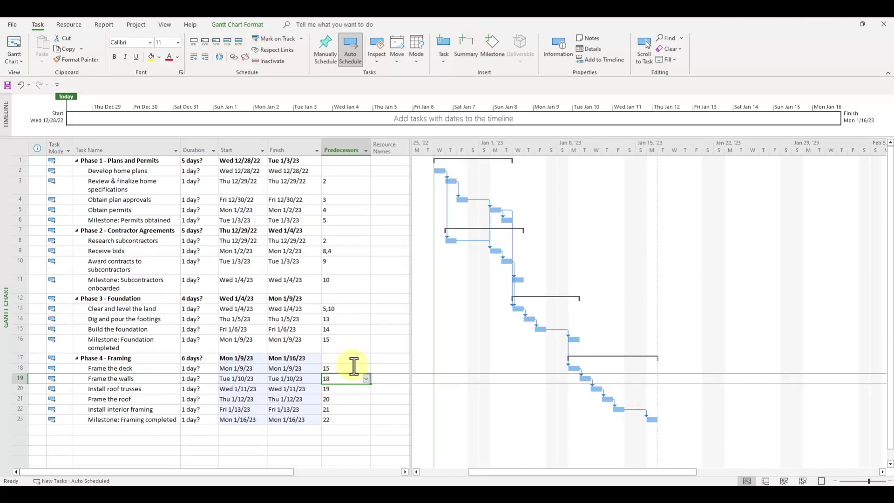
pyautogui.moveTo(575, 470); pyautogui.dragTo(590, 470)
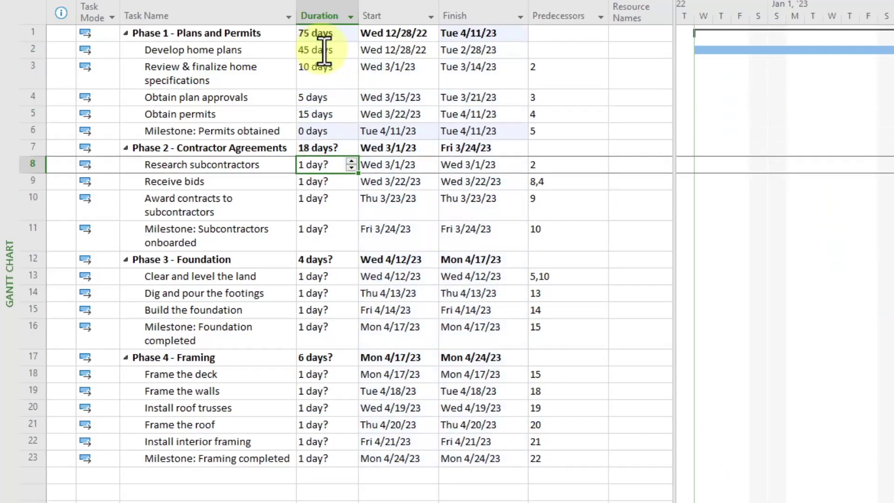
# Set the Phase 2 durations to 5 days for Research subcontractors, 10 for Receive bids, 5 for Award contracts and 0 for the milestone
pyautogui.write('5')
pyautogui.press('Return')
pyautogui.write('10')
pyautogui.press('Return')
pyautogui.write('5')
pyautogui.press('Return')
pyautogui.write('0')
pyautogui.press('Return')
pyautogui.press('Return')
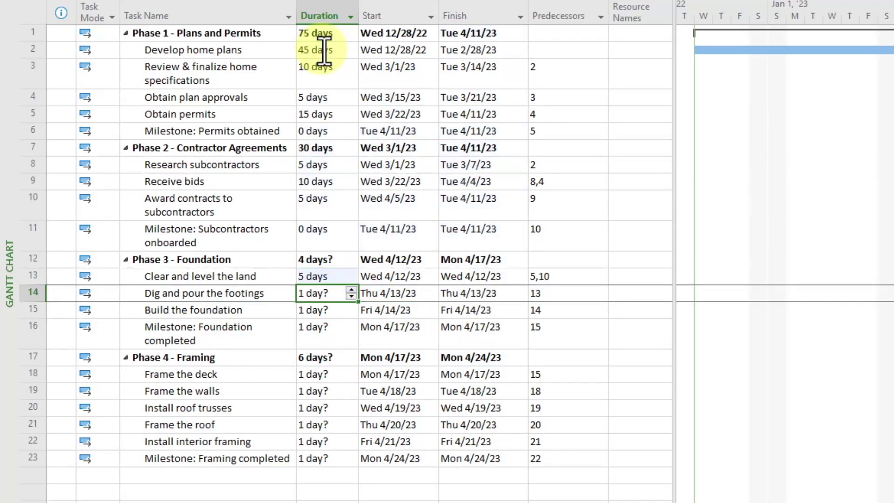
# Set the durations in order to 5, 5, 20 and 0 days for Phase 3 and 10, 5, 3, 10, 7 and 0 days for Phase 4
pyautogui.write('10 5 3 10 7 0')
pyautogui.click(340, 163)
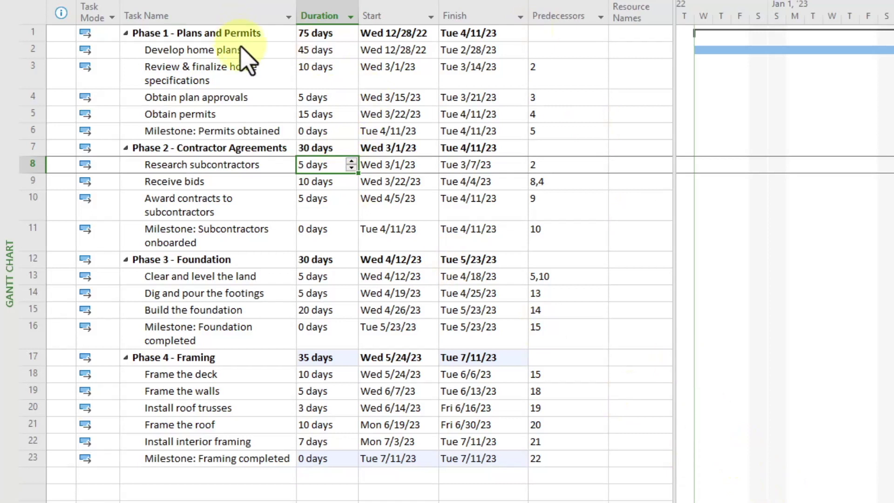
# Select the four milestone rows of all phases together to review their durations and dates
pyautogui.click(37, 130)
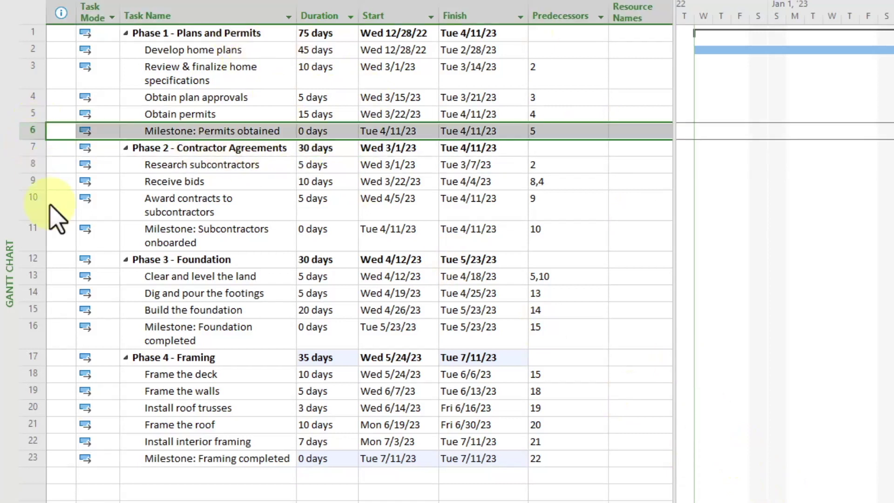
pyautogui.keyDown('ctrl'); pyautogui.click(45, 237); pyautogui.keyUp('ctrl')
pyautogui.keyDown('ctrl'); pyautogui.click(43, 333); pyautogui.keyUp('ctrl')
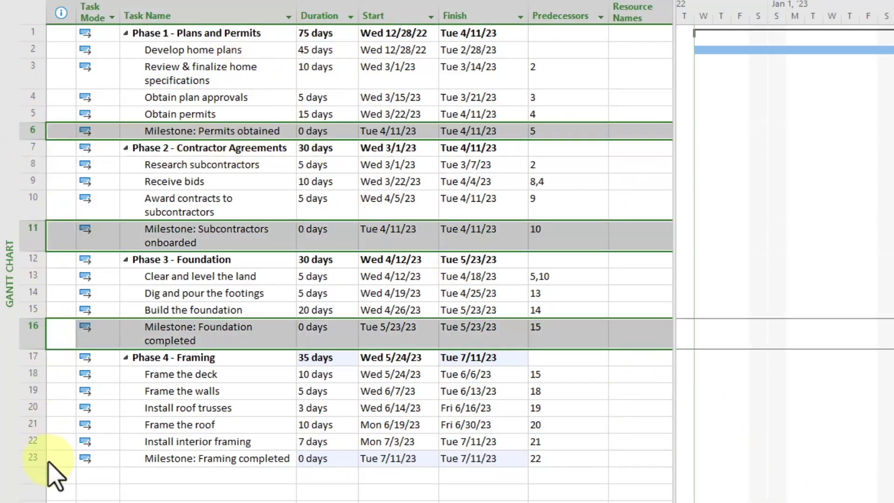
pyautogui.keyDown('ctrl'); pyautogui.click(39, 458); pyautogui.keyUp('ctrl')
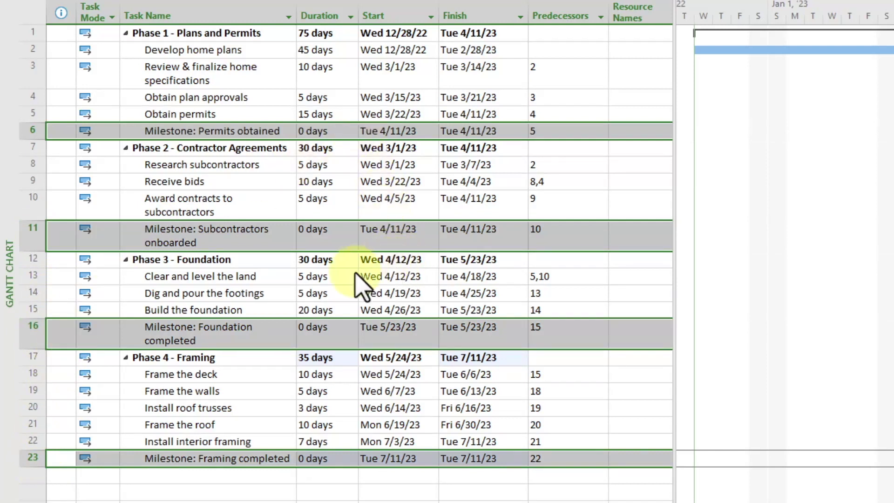
pyautogui.click(240, 294)
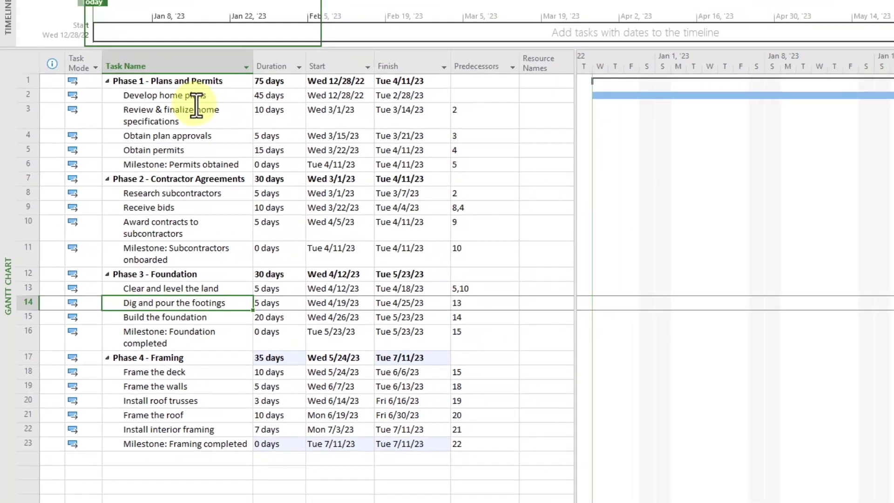
# Zoom the Gantt chart to fit the entire project
pyautogui.click(229, 65)
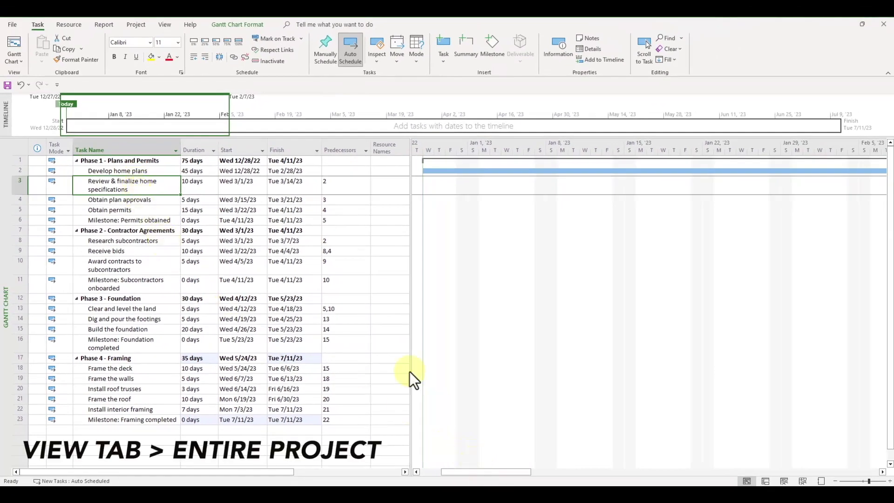
pyautogui.click(168, 26)
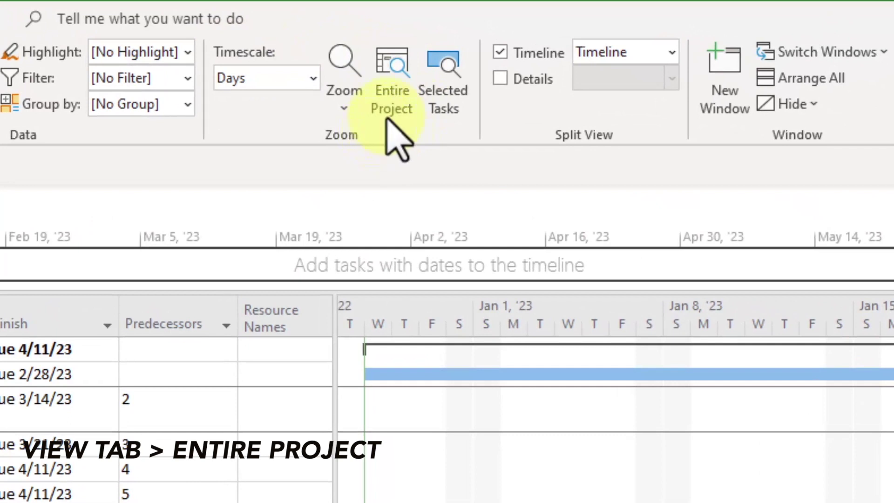
pyautogui.click(392, 70)
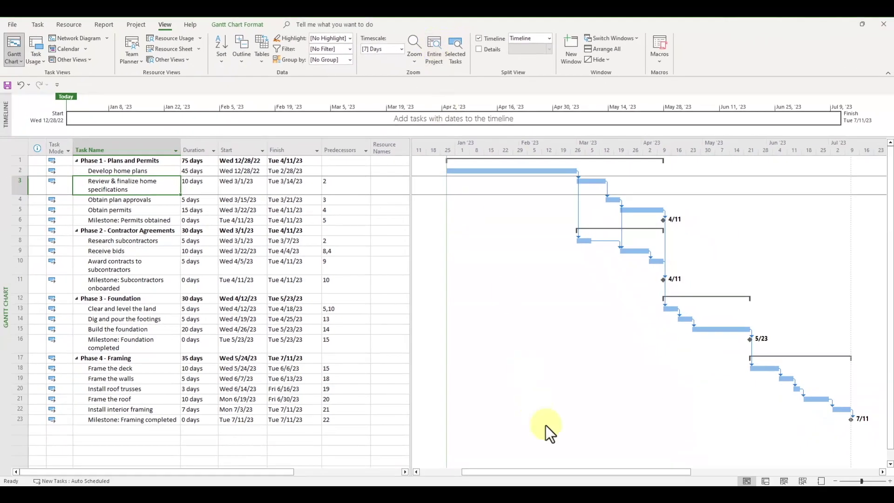
# Turn on the display of critical tasks in the Gantt chart bars
pyautogui.moveTo(572, 473); pyautogui.dragTo(588, 473)
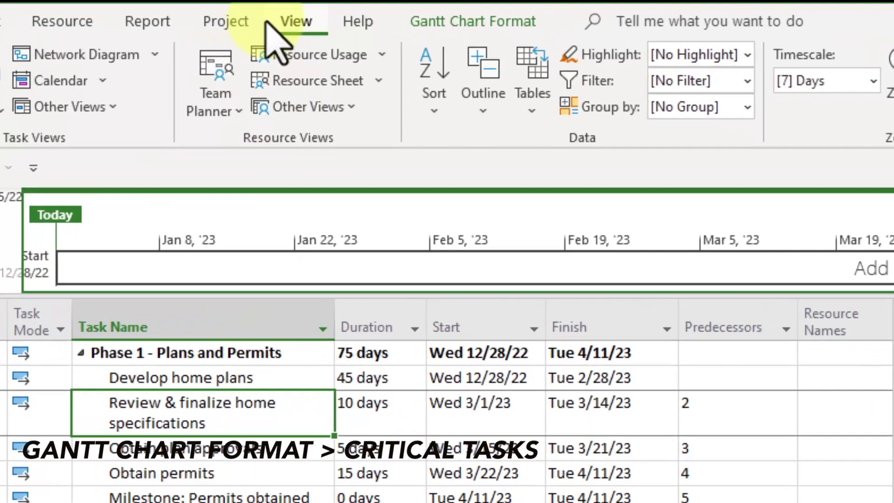
pyautogui.click(453, 21)
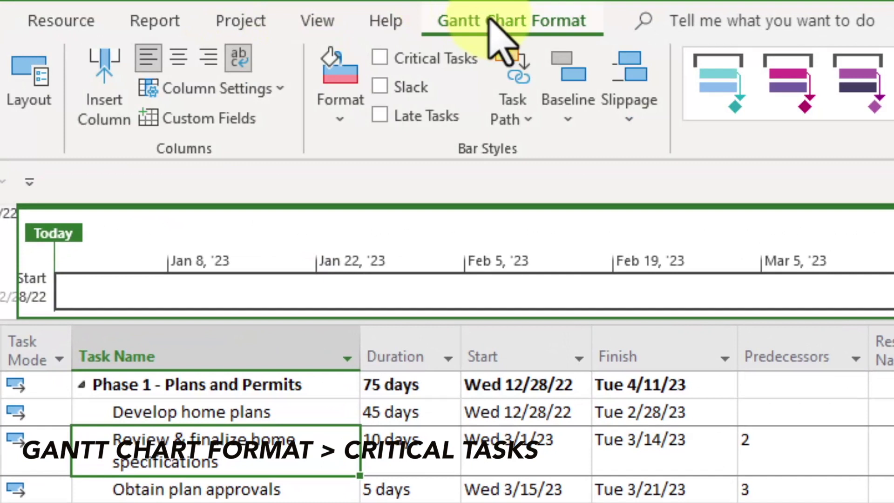
pyautogui.click(380, 59)
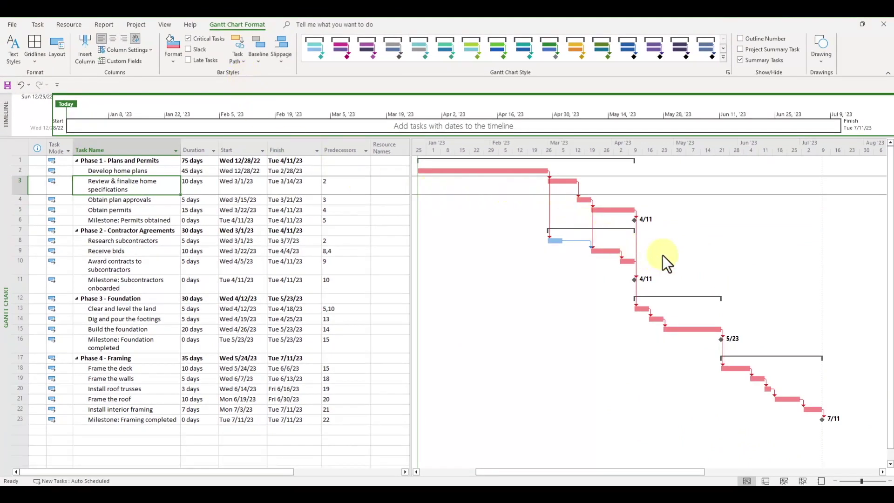
# Examine the Gantt bars from Develop home plans to Obtain permits and Research subcontractors to compare critical and non-critical tasks
pyautogui.click(518, 172)
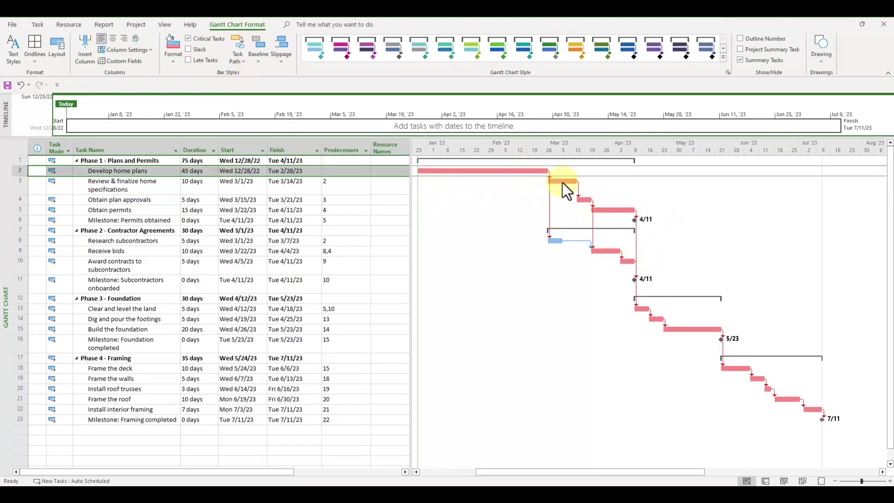
pyautogui.click(563, 182)
pyautogui.click(588, 202)
pyautogui.click(618, 209)
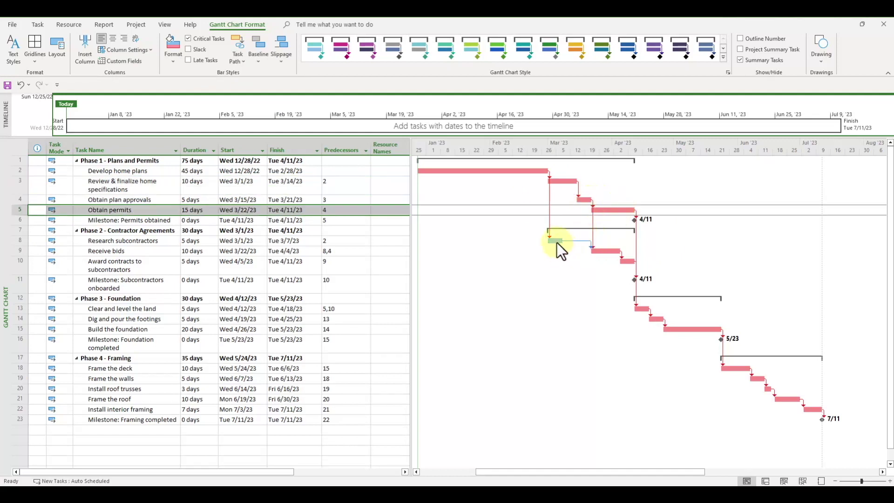
pyautogui.click(557, 242)
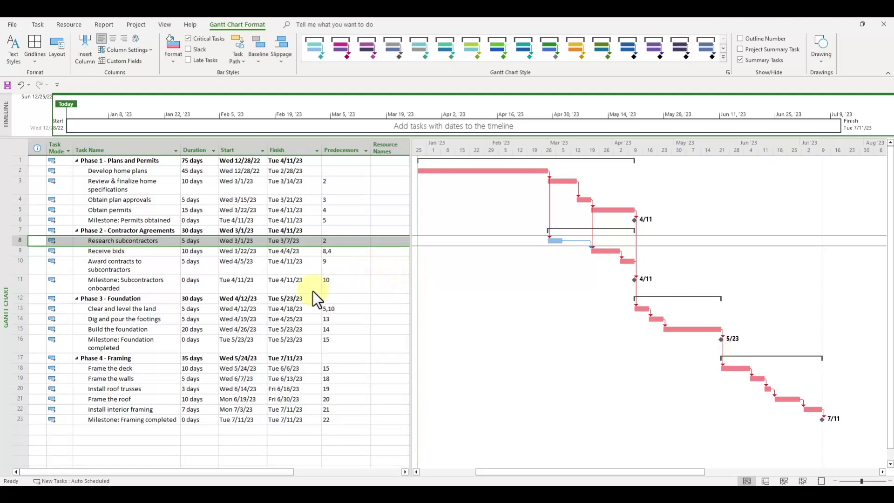
pyautogui.click(238, 299)
pyautogui.click(186, 223)
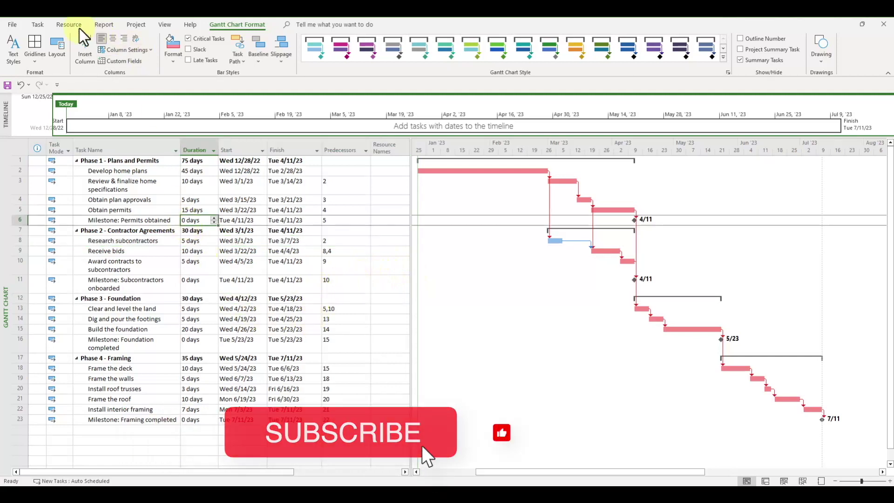
pyautogui.click(37, 24)
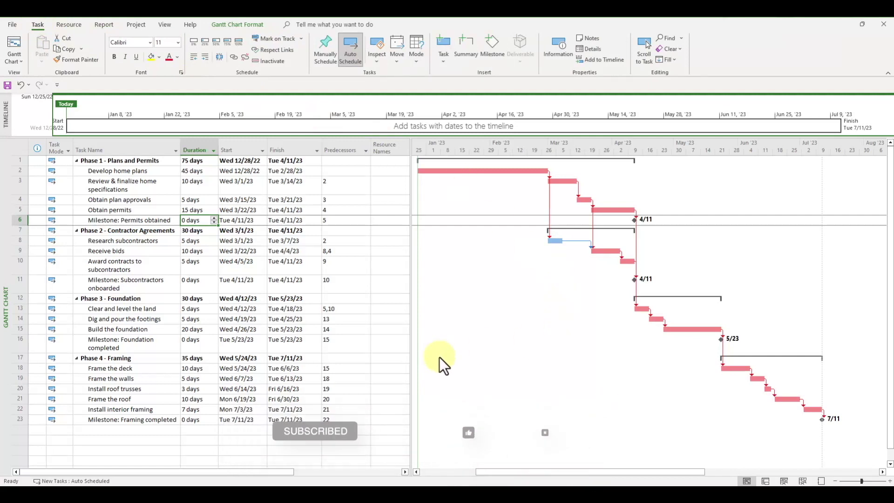
pyautogui.moveTo(651, 472); pyautogui.dragTo(658, 471)
pyautogui.click(195, 252)
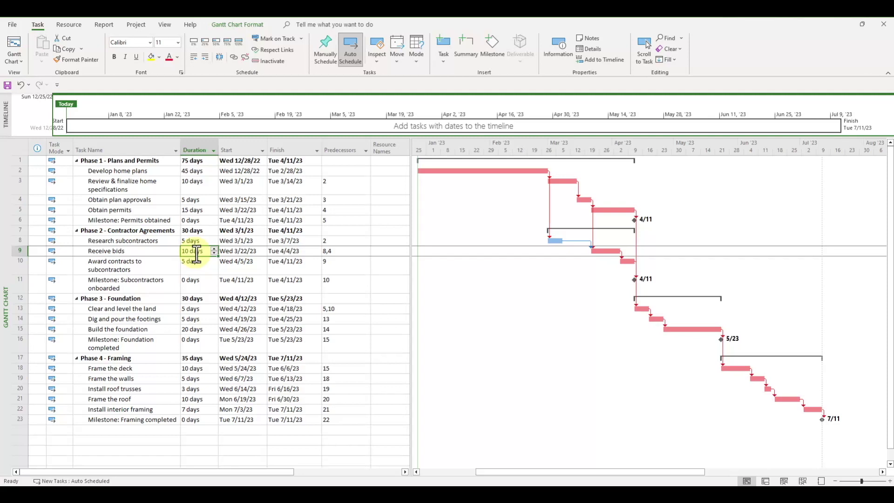
pyautogui.click(332, 201)
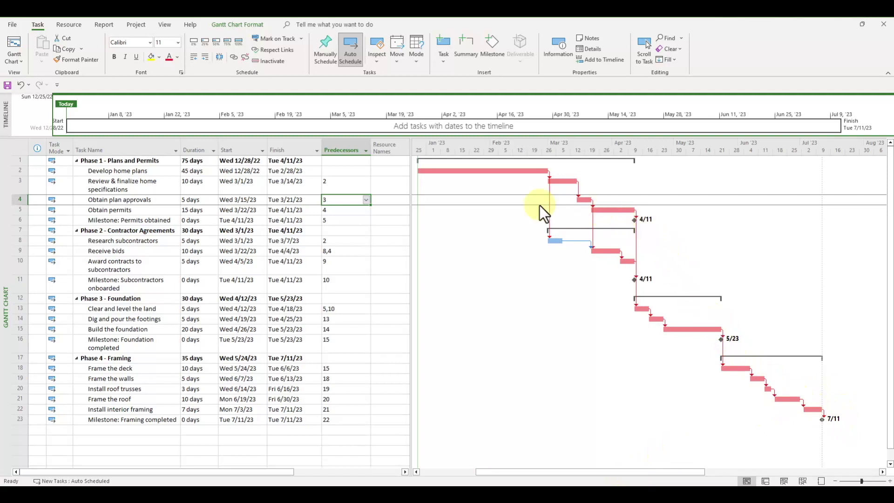
pyautogui.click(154, 182)
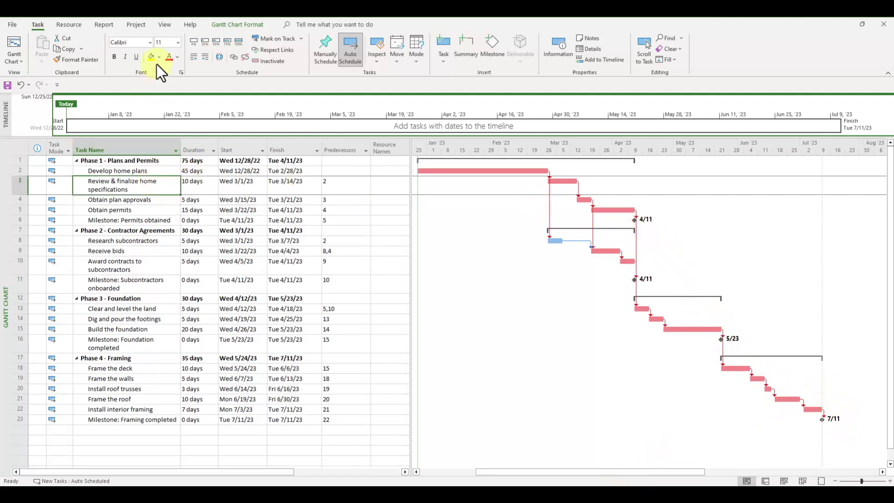
# Set a baseline for the entire project, saving it in the default slot named Baseline
pyautogui.click(138, 24)
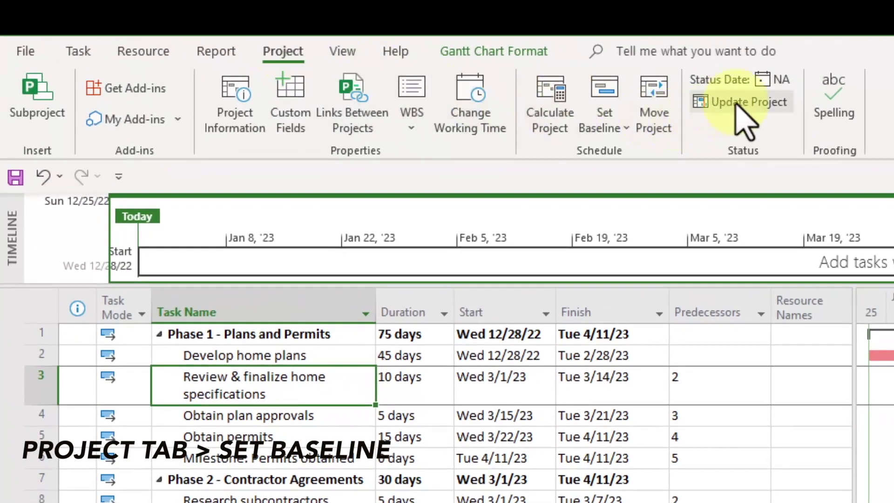
pyautogui.click(614, 125)
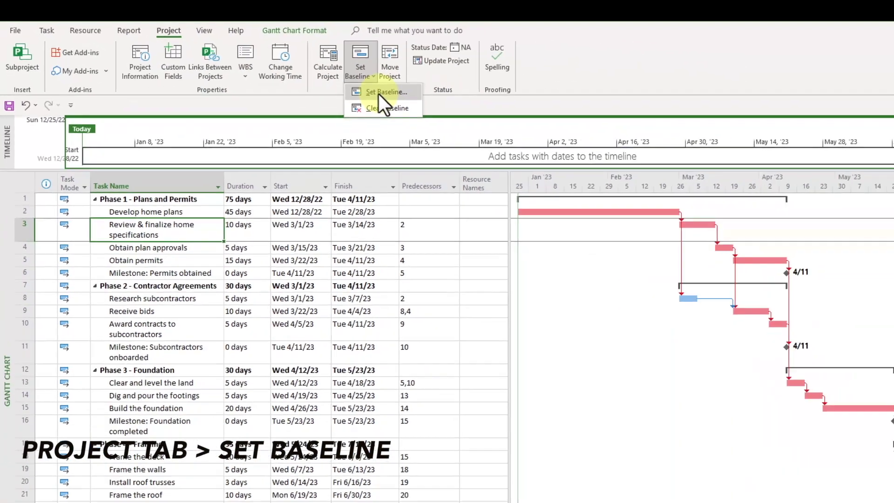
pyautogui.click(619, 152)
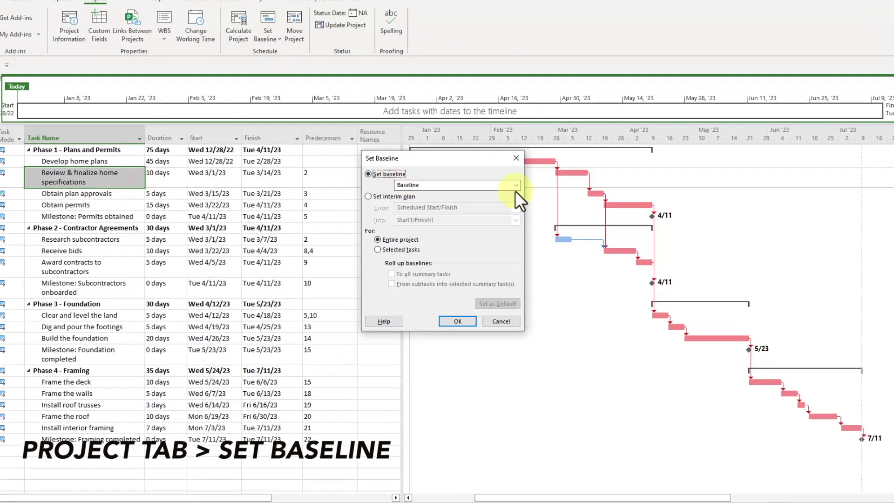
pyautogui.click(512, 192)
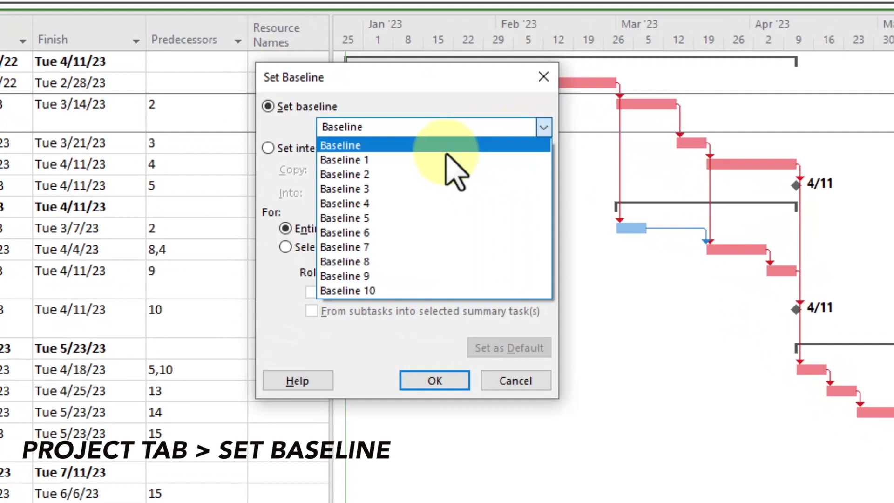
pyautogui.click(465, 201)
pyautogui.click(324, 229)
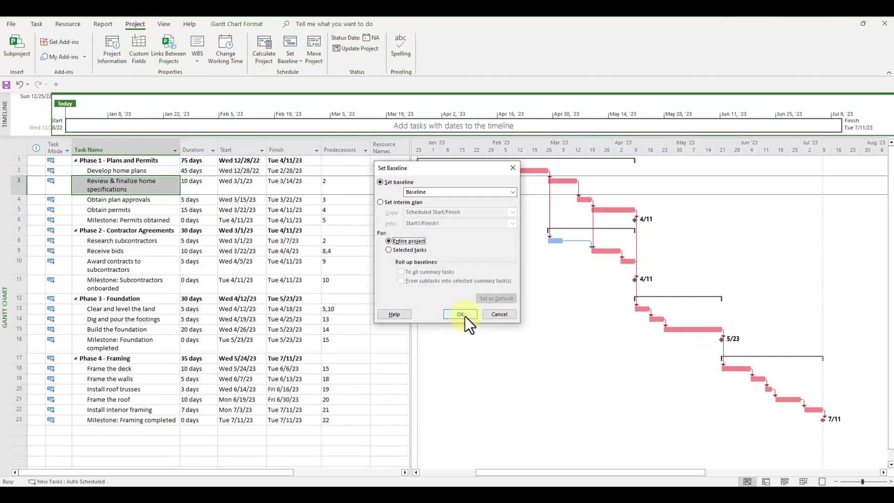
pyautogui.click(461, 315)
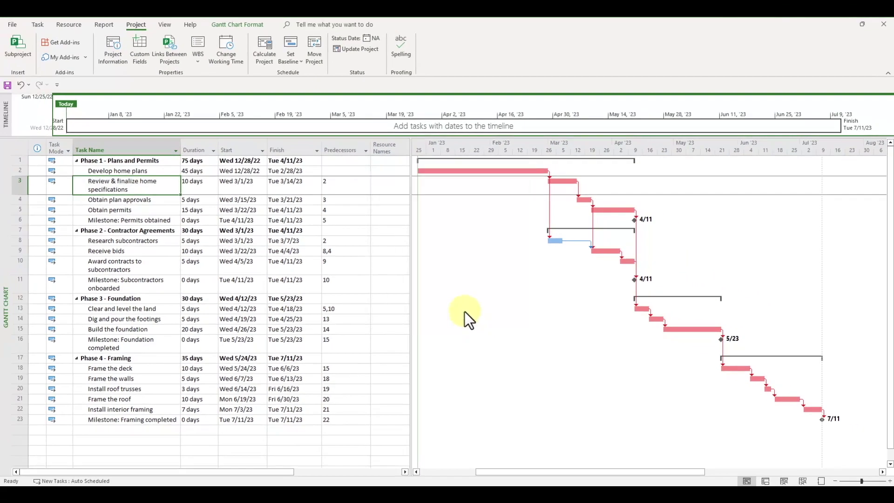
# Switch the Gantt Chart view to the Tracking Gantt view
pyautogui.click(252, 219)
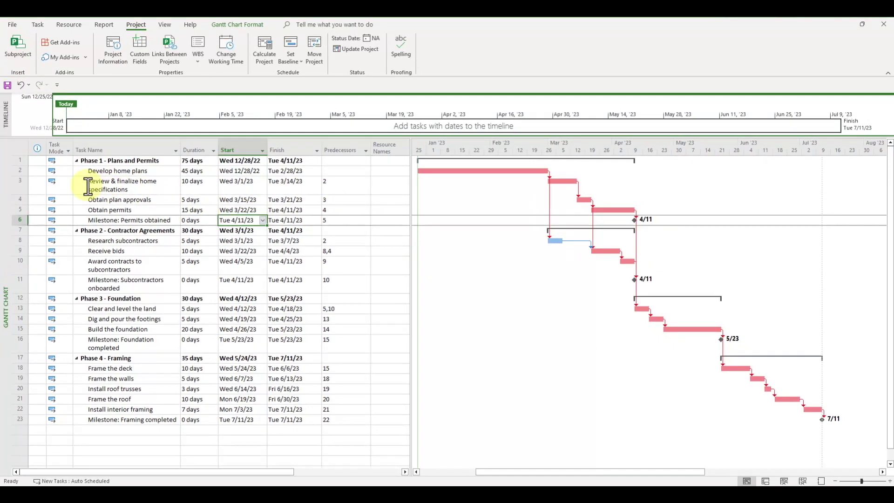
pyautogui.click(331, 242)
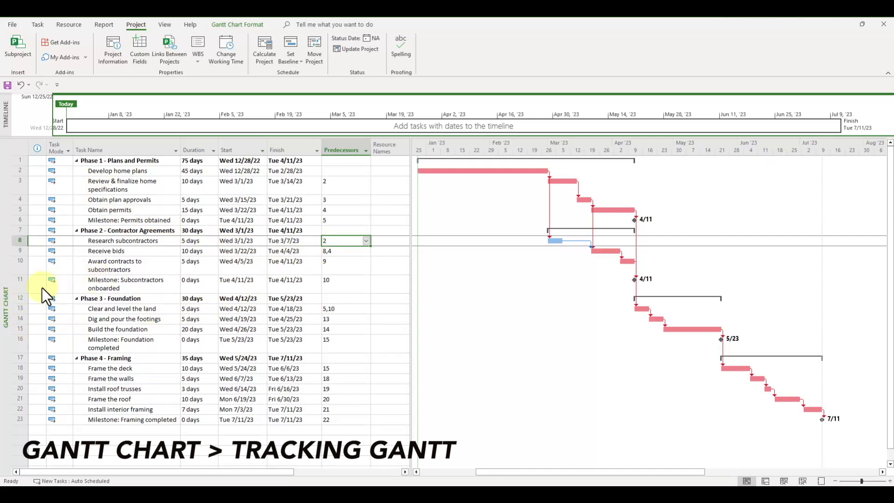
pyautogui.rightClick(4, 277)
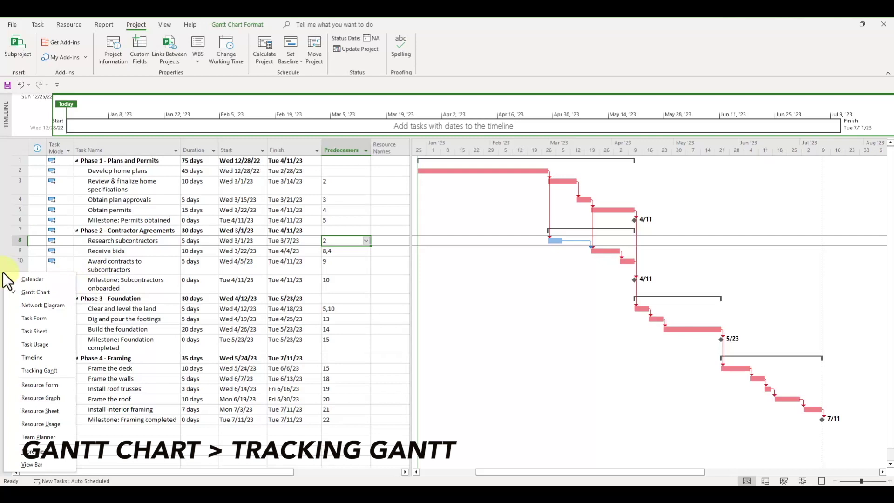
pyautogui.click(3, 274)
pyautogui.rightClick(4, 248)
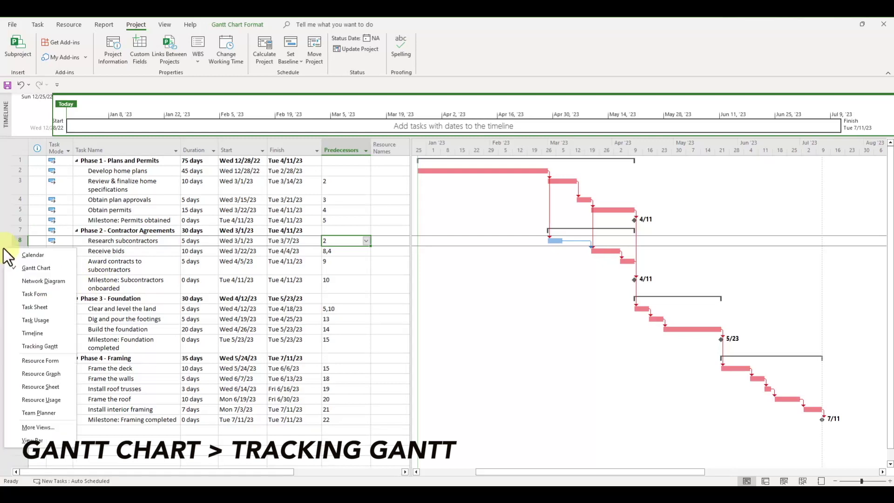
pyautogui.click(35, 343)
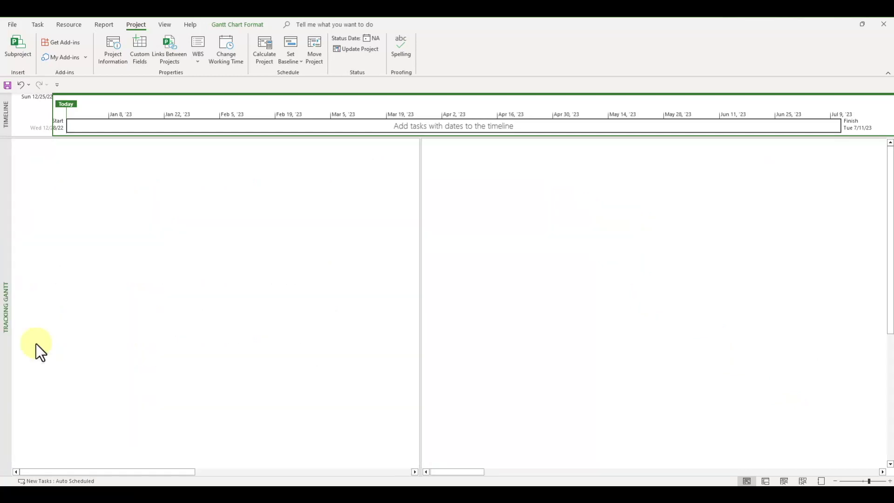
# Zoom the Tracking Gantt timescale to fit the entire project
pyautogui.click(164, 25)
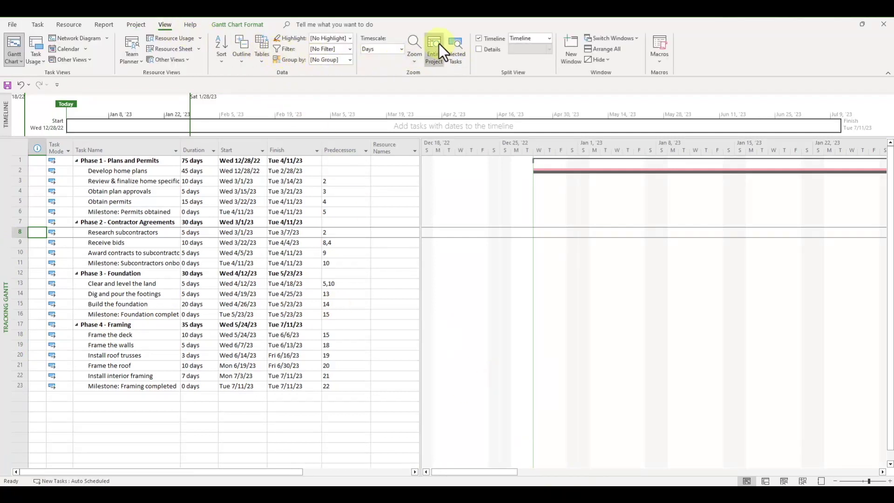
pyautogui.click(436, 47)
pyautogui.moveTo(636, 471); pyautogui.dragTo(652, 468)
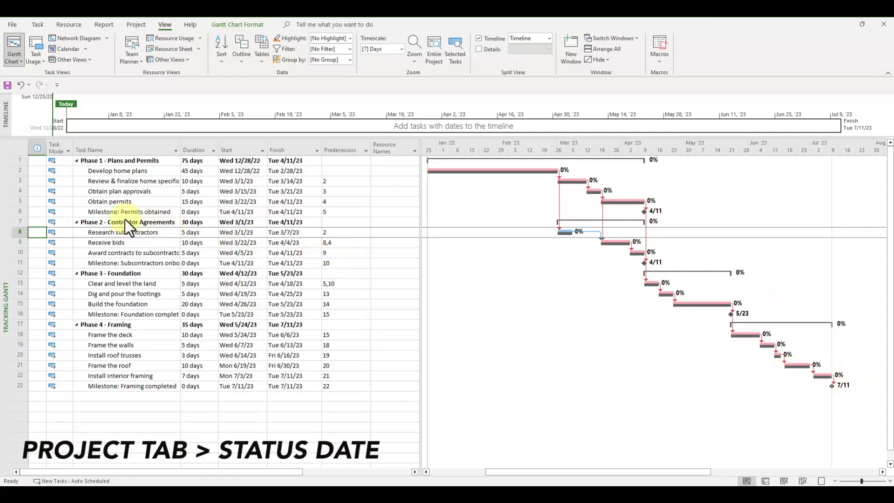
# Set the project's status date to 3/16/2023
pyautogui.click(122, 205)
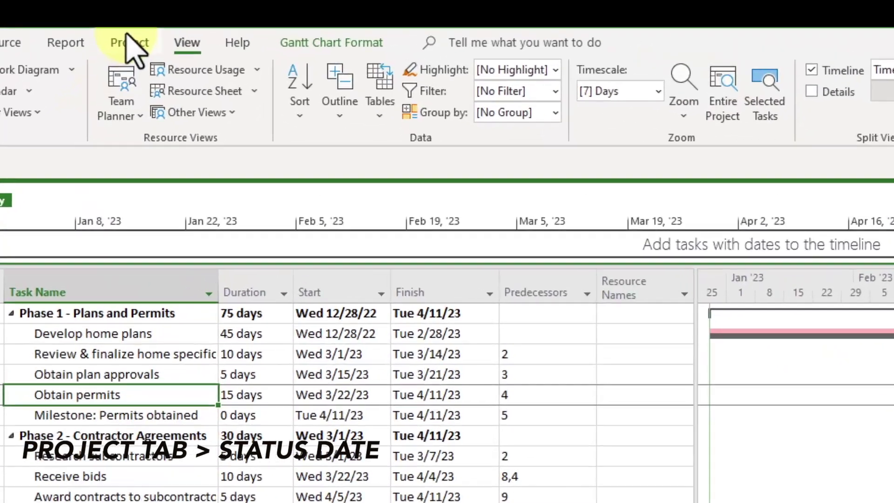
pyautogui.click(128, 43)
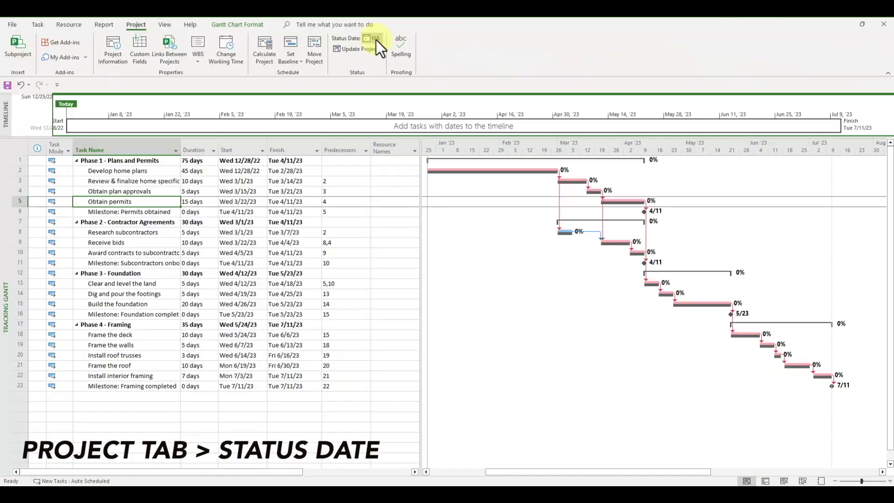
pyautogui.click(658, 80)
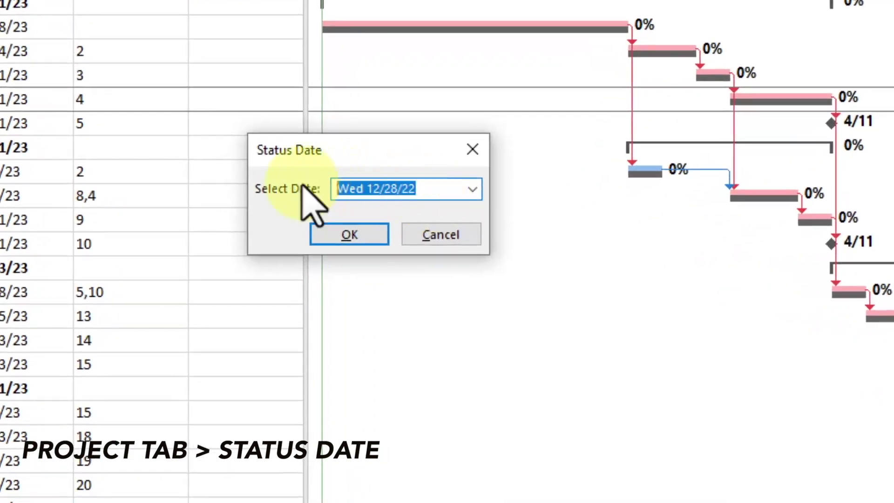
pyautogui.write('3/16/2023')
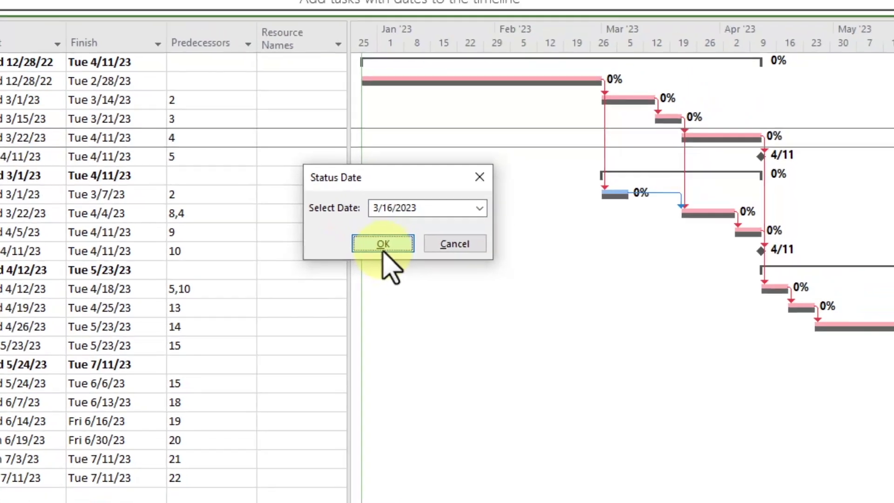
pyautogui.click(350, 238)
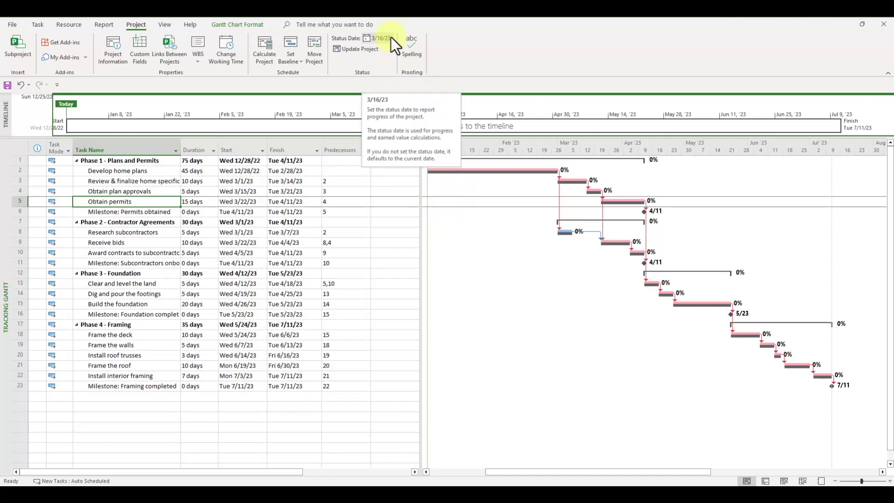
# Replace the Entry table with the Tracking table and widen its Task Name column so the task names are readable
pyautogui.click(240, 252)
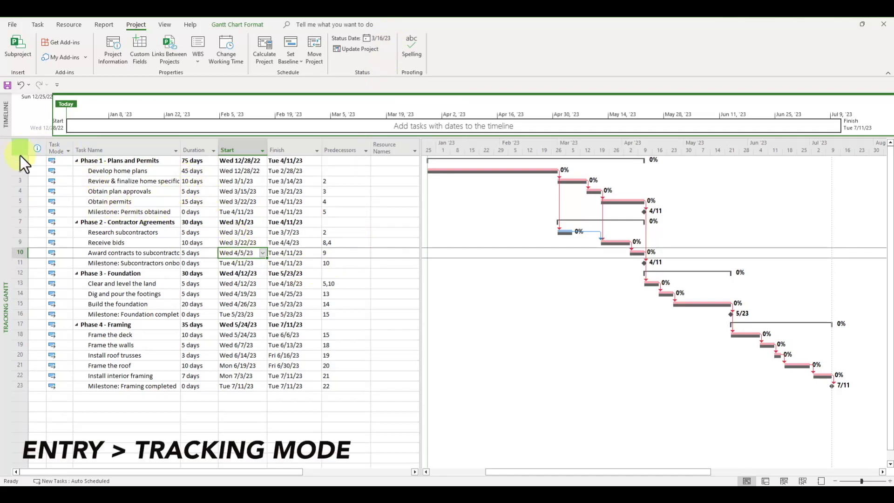
pyautogui.moveTo(104, 171); pyautogui.dragTo(327, 382)
pyautogui.click(326, 335)
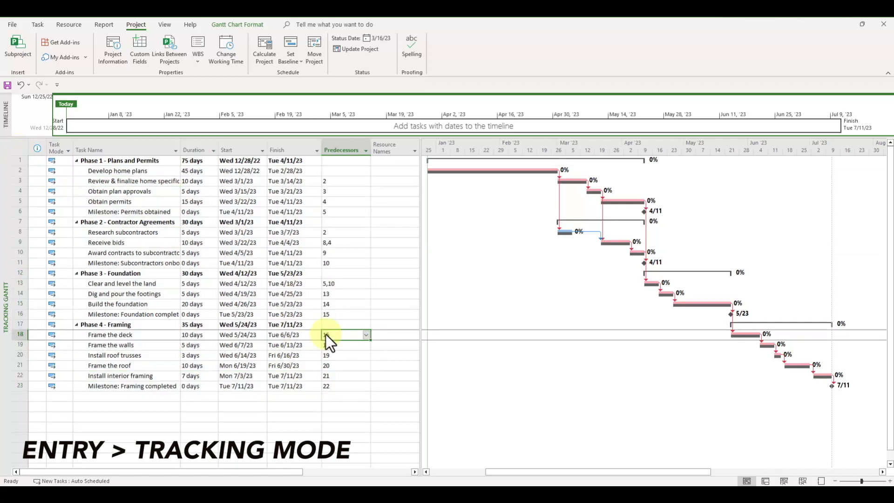
pyautogui.click(22, 149)
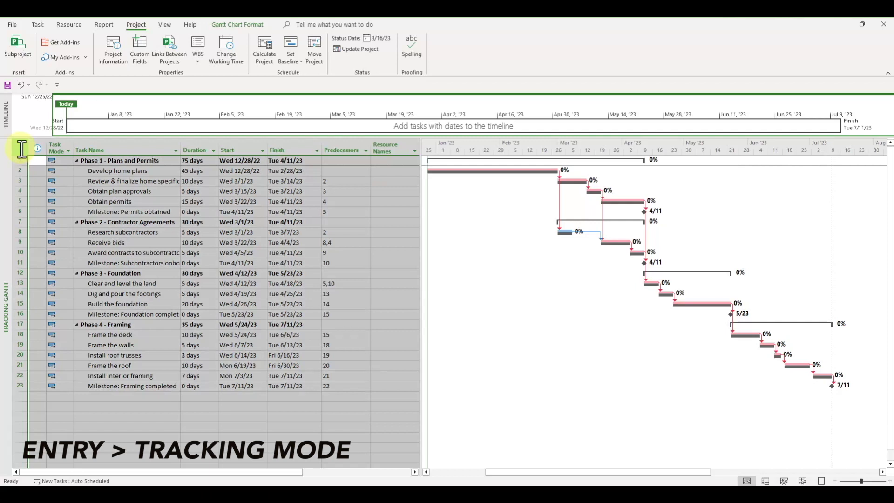
pyautogui.rightClick(22, 149)
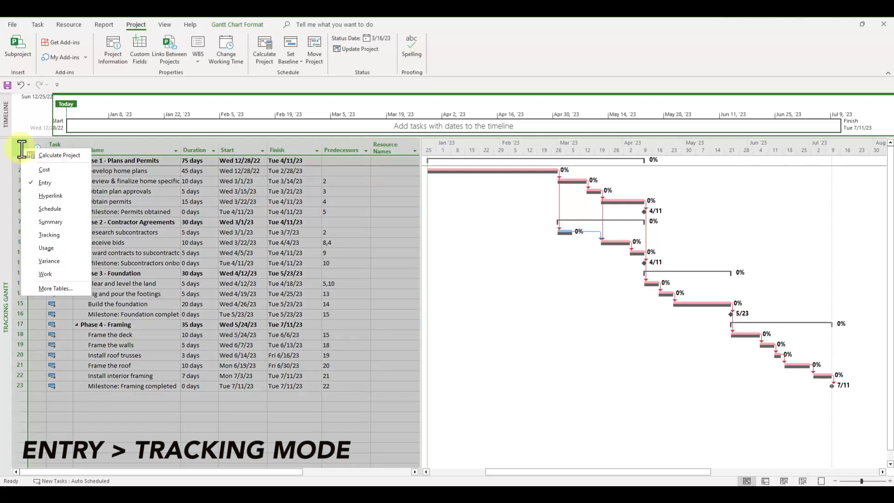
pyautogui.click(54, 236)
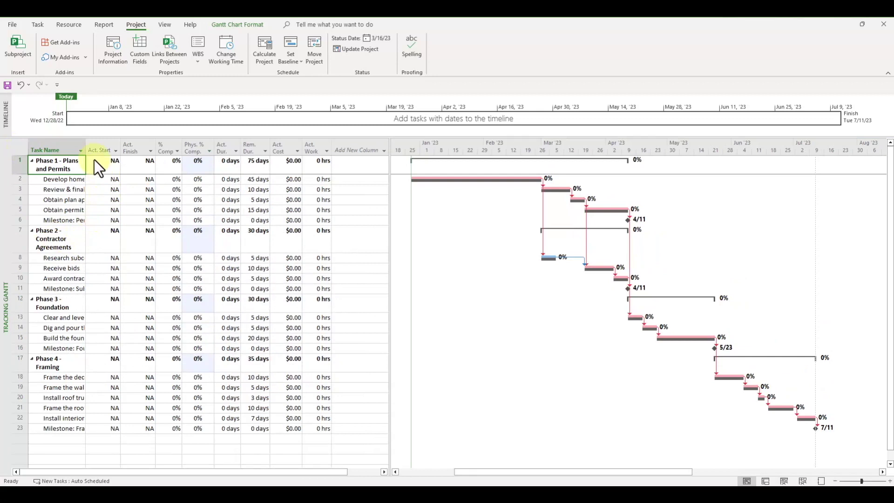
pyautogui.moveTo(86, 147); pyautogui.dragTo(138, 144)
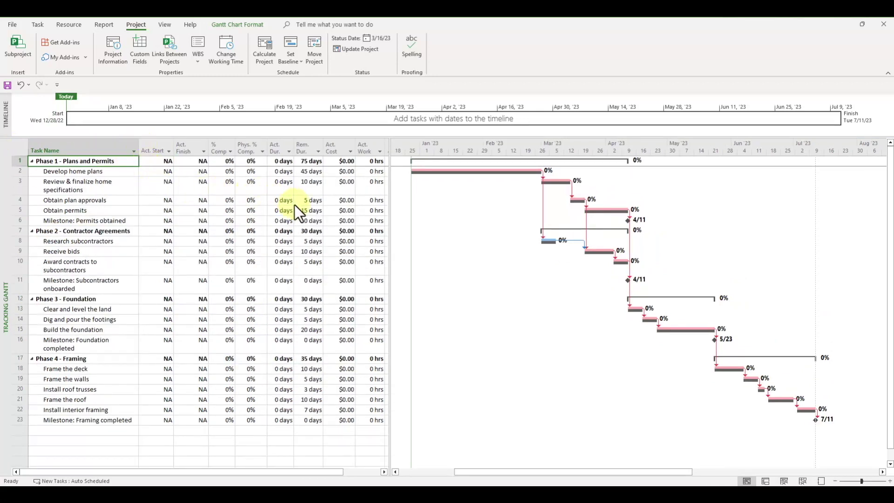
# Insert a Duration column before the Act. Start column in the tracking table
pyautogui.rightClick(153, 148)
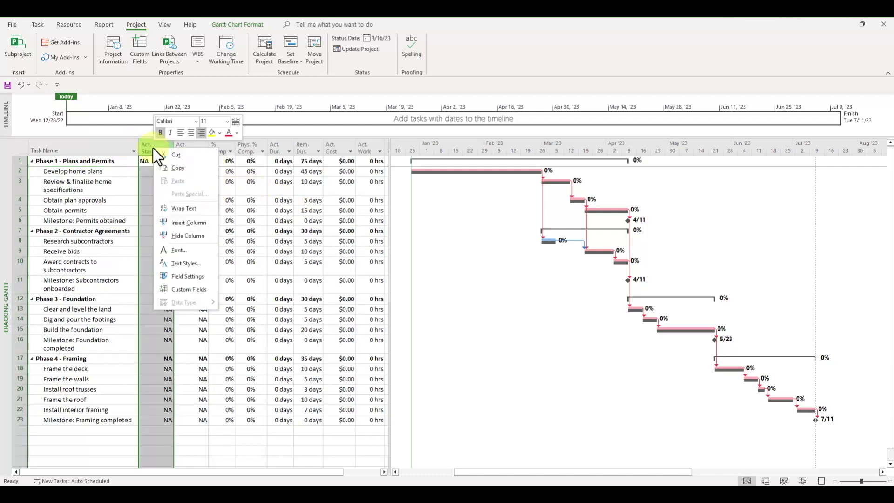
pyautogui.click(188, 222)
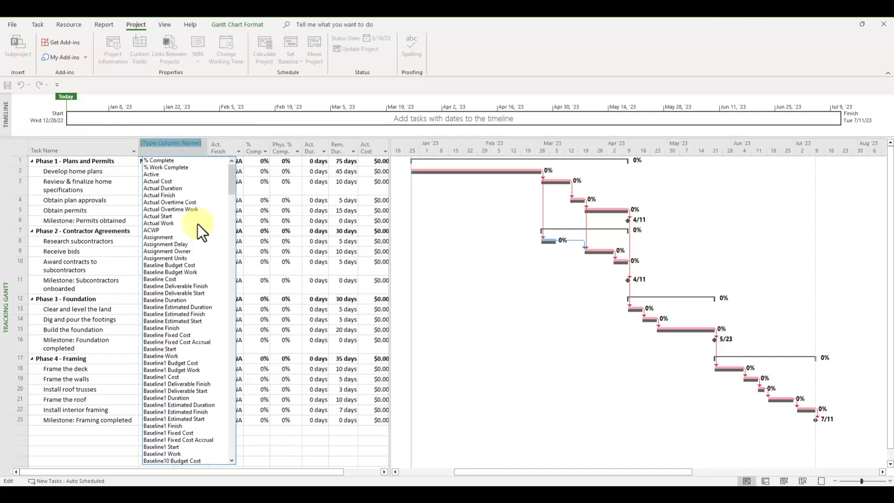
pyautogui.write('Duration')
pyautogui.press('Return')
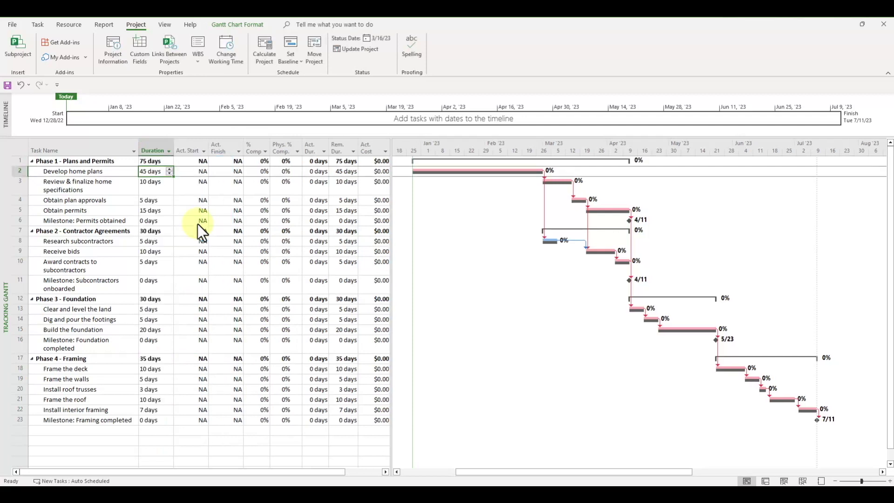
# Set the duration of the Develop home plans task to 50 days
pyautogui.click(168, 190)
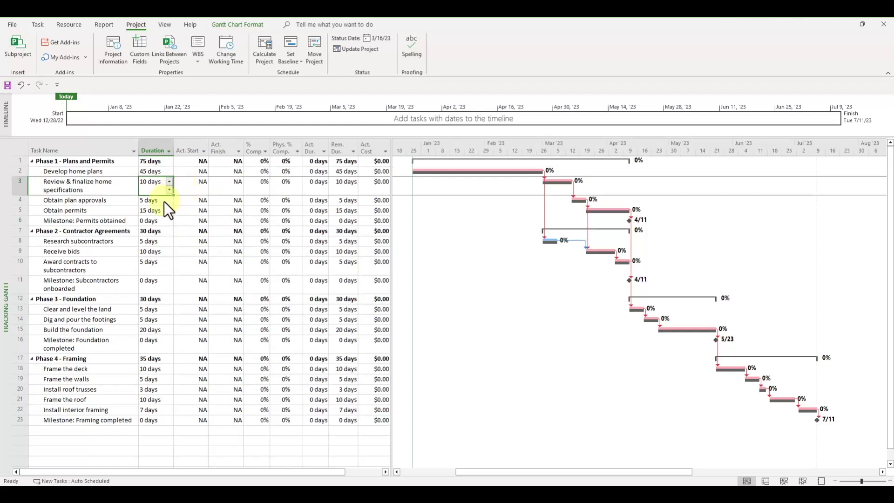
pyautogui.click(72, 172)
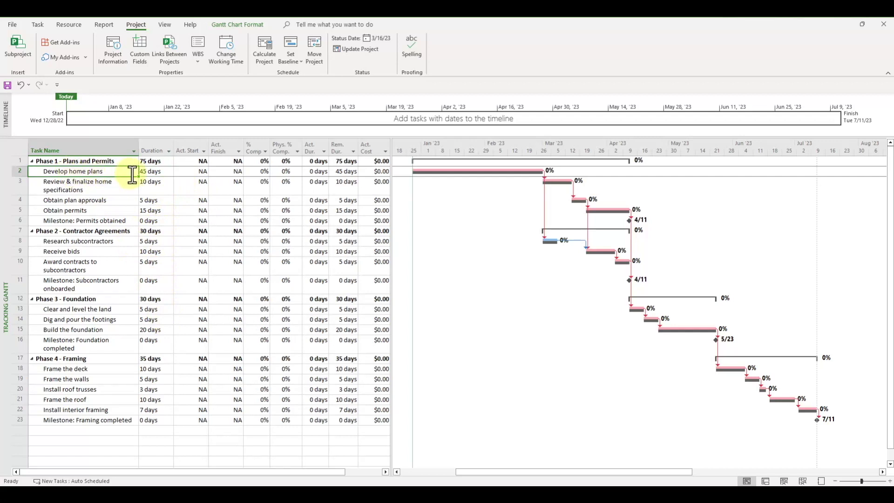
pyautogui.click(168, 172)
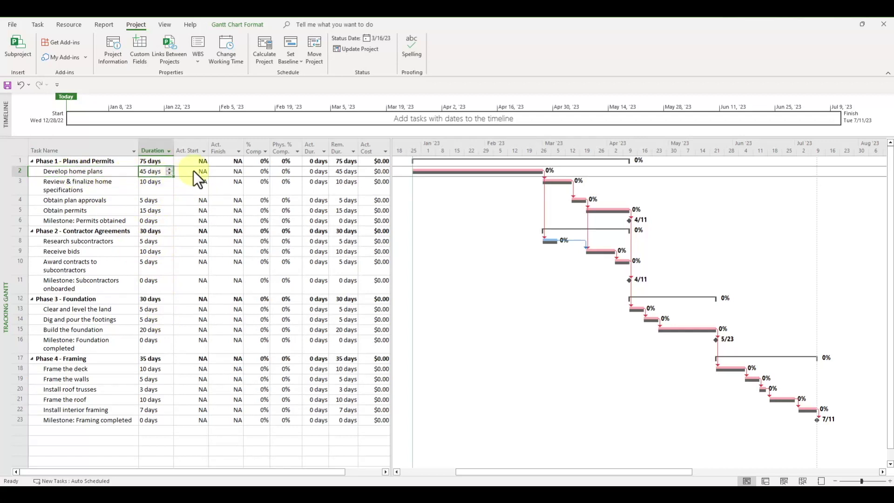
pyautogui.write('50')
pyautogui.press('Return')
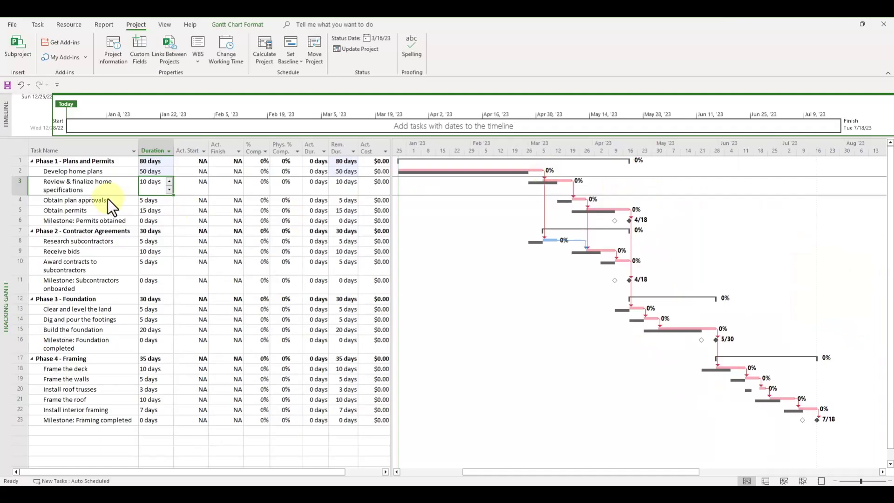
# Mark the Develop home plans task as 100% complete
pyautogui.click(96, 174)
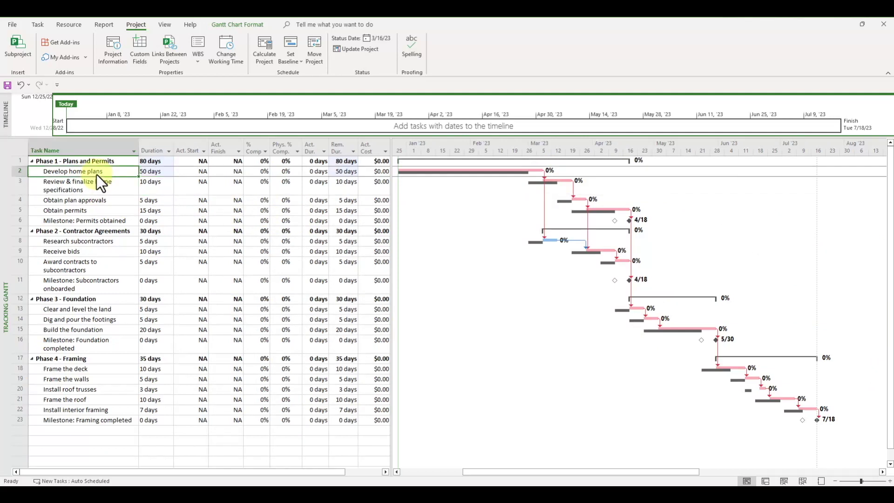
pyautogui.click(36, 25)
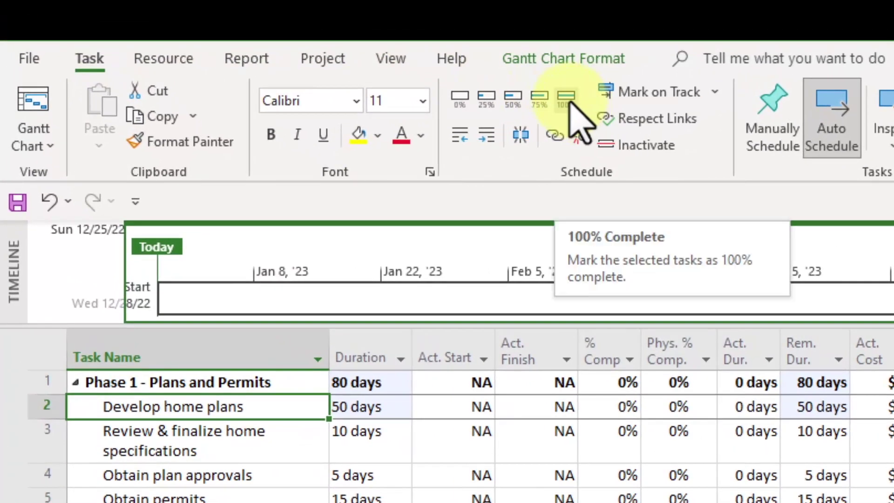
pyautogui.click(568, 99)
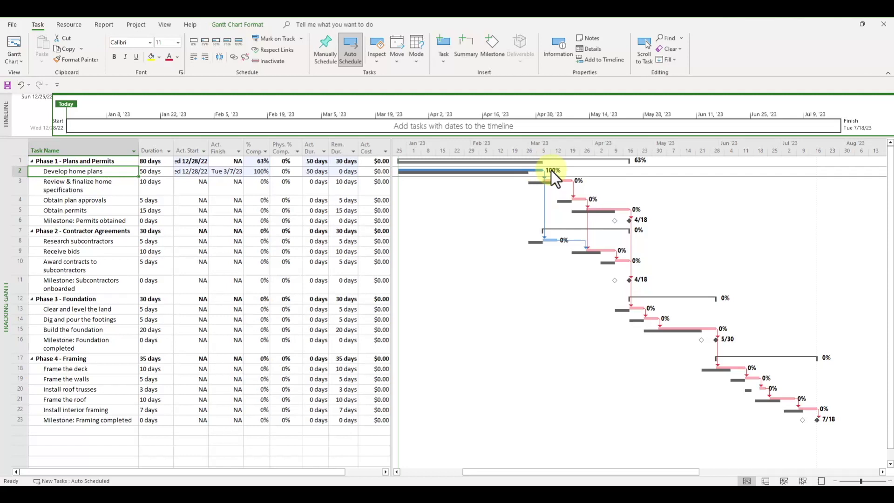
# Widen the Act. Start column to fit its full dates and look over the baseline and current bars in the chart
pyautogui.click(192, 199)
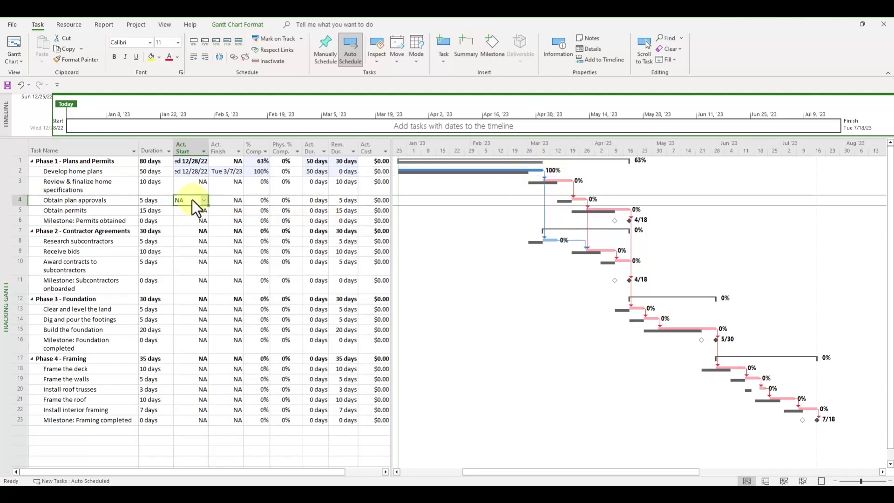
pyautogui.moveTo(208, 145); pyautogui.dragTo(221, 143)
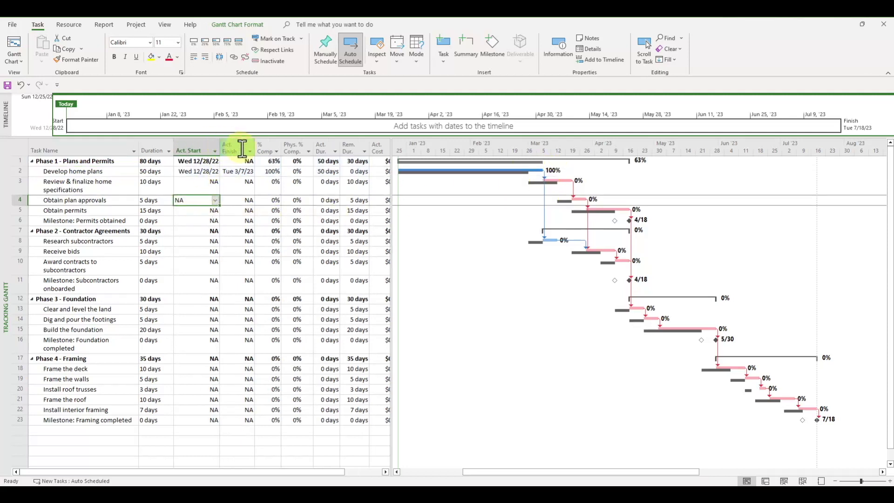
pyautogui.click(275, 220)
pyautogui.moveTo(627, 471); pyautogui.dragTo(677, 471)
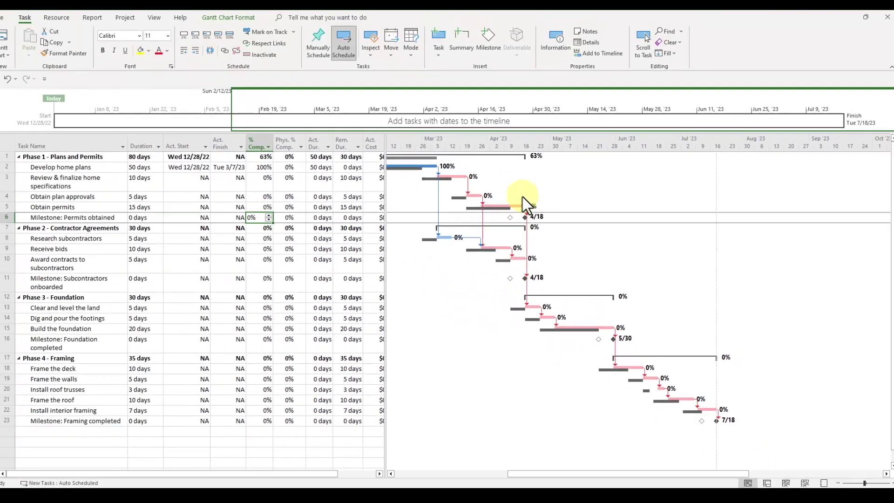
pyautogui.moveTo(637, 474); pyautogui.dragTo(600, 461)
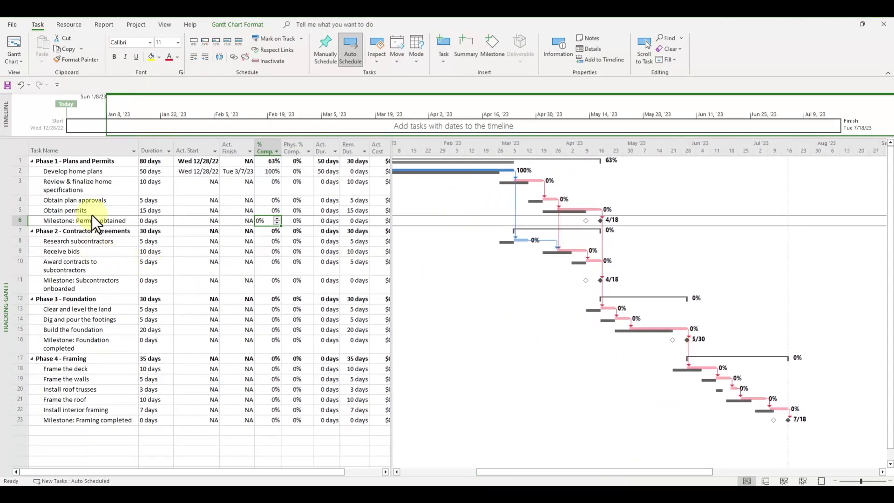
# Mark the Review & finalize home specifications task as 25% complete
pyautogui.click(94, 186)
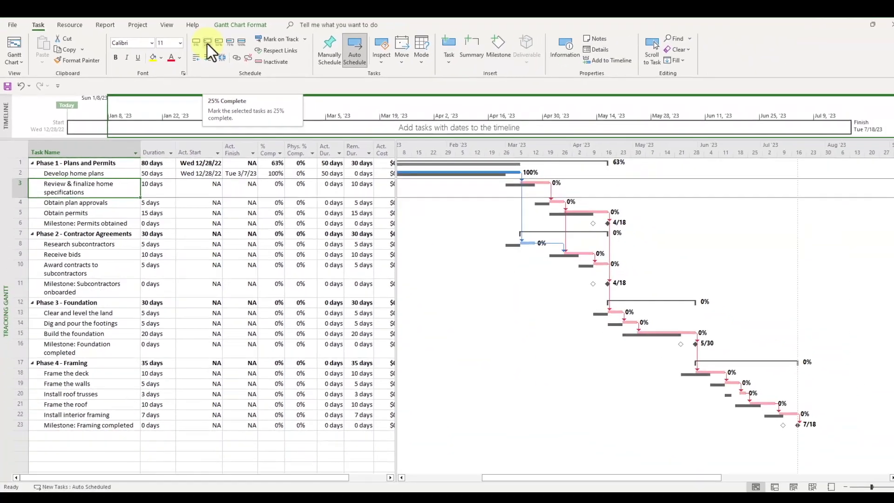
pyautogui.click(487, 100)
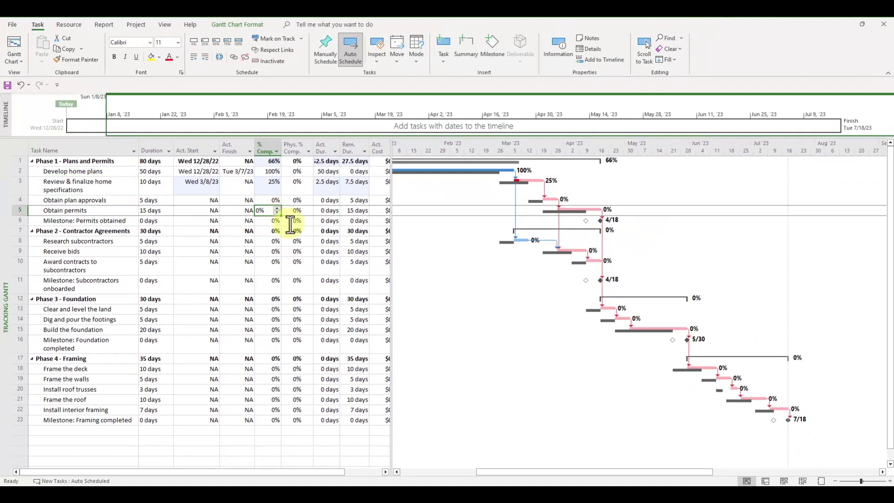
pyautogui.click(284, 217)
pyautogui.click(109, 201)
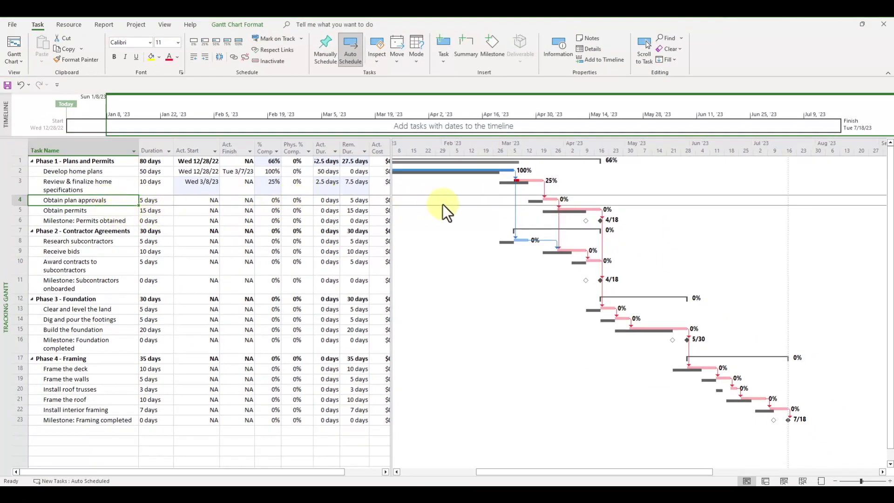
# Switch the Tracking Gantt's table to the Entry table
pyautogui.moveTo(610, 472); pyautogui.dragTo(579, 472)
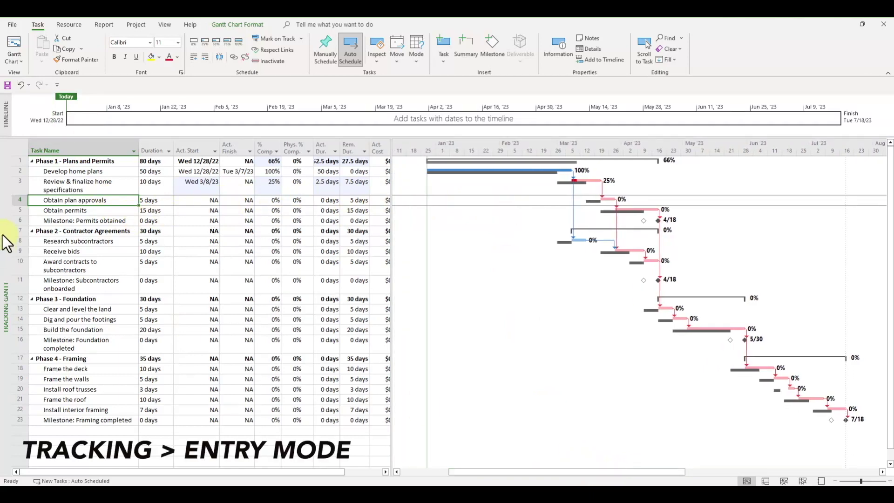
pyautogui.click(18, 145)
pyautogui.rightClick(18, 145)
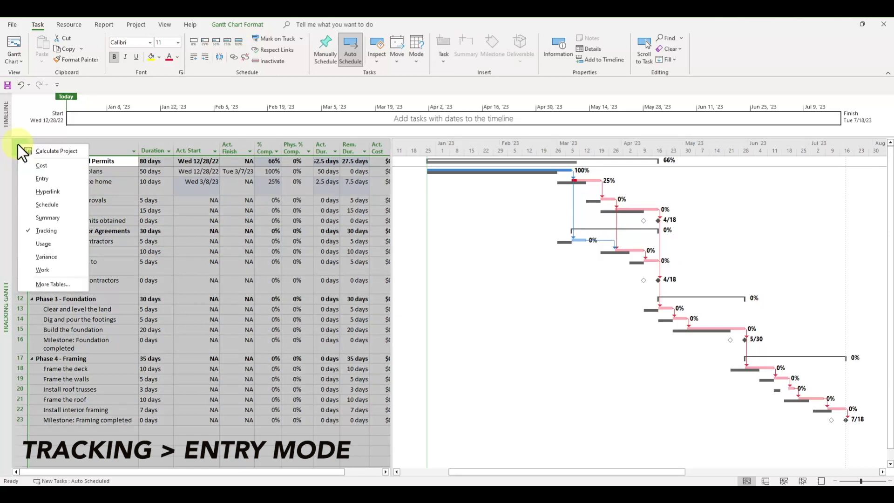
pyautogui.click(45, 179)
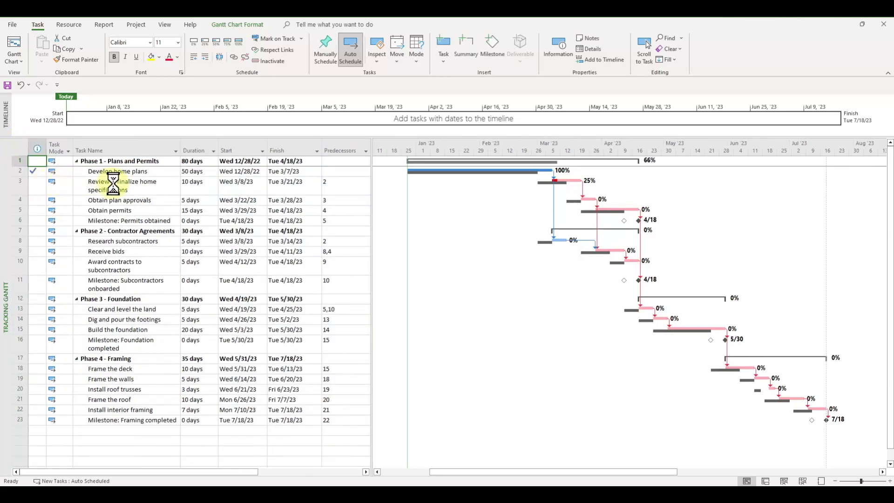
# Narrow the task table so that it ends after the Finish column, hiding the Predecessors column
pyautogui.moveTo(93, 161); pyautogui.dragTo(320, 412)
pyautogui.click(82, 49)
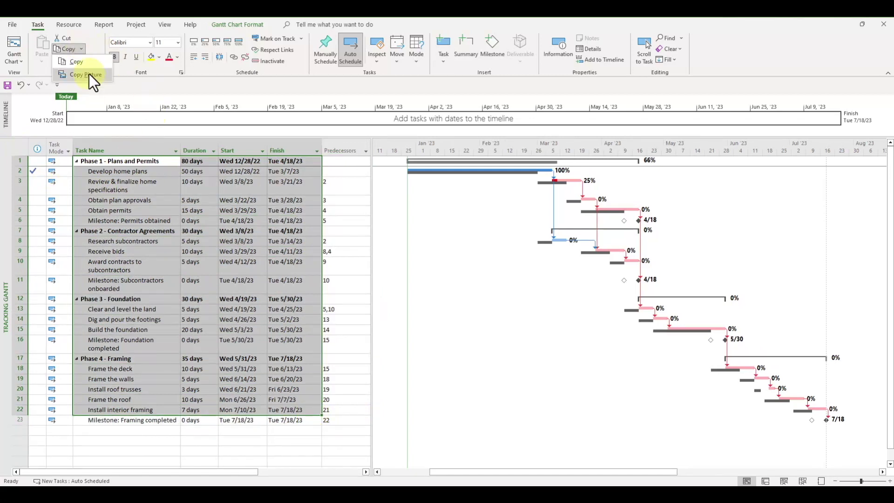
pyautogui.moveTo(371, 201); pyautogui.dragTo(323, 202)
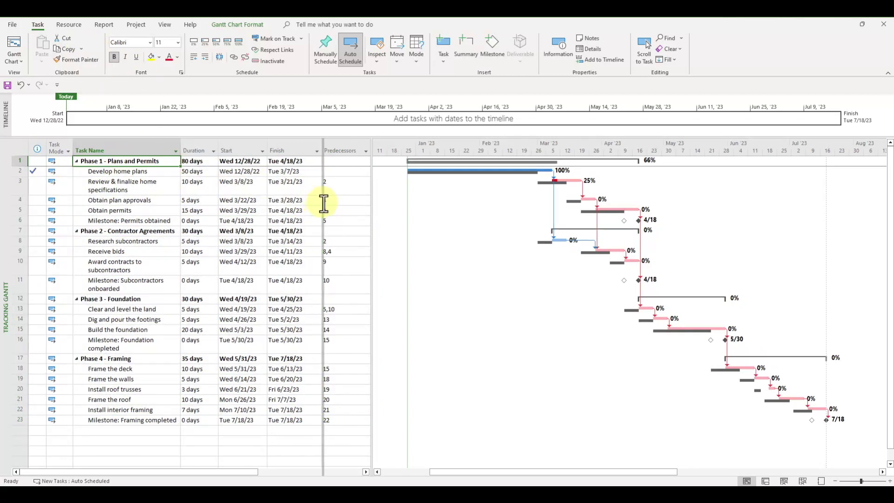
# Copy the Task Name through Finish columns with their chart as a picture for screen, using selected rows and the timescale as shown
pyautogui.moveTo(122, 149); pyautogui.dragTo(291, 151)
pyautogui.click(82, 48)
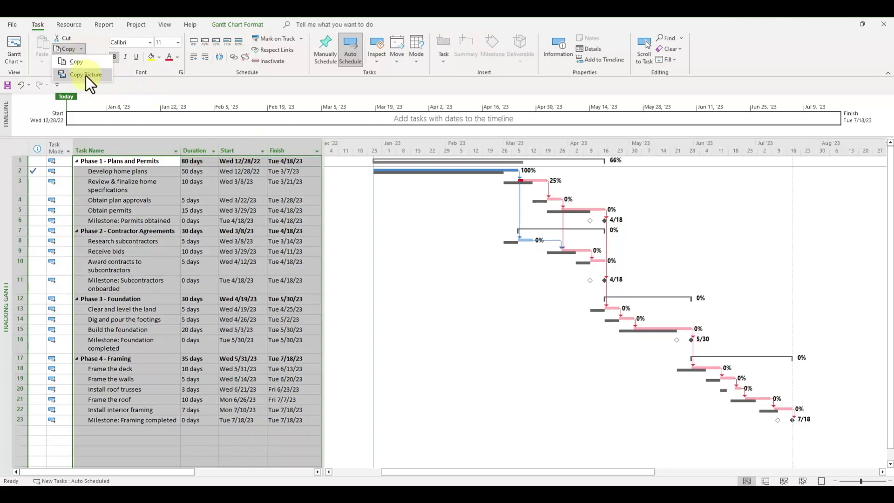
pyautogui.click(86, 76)
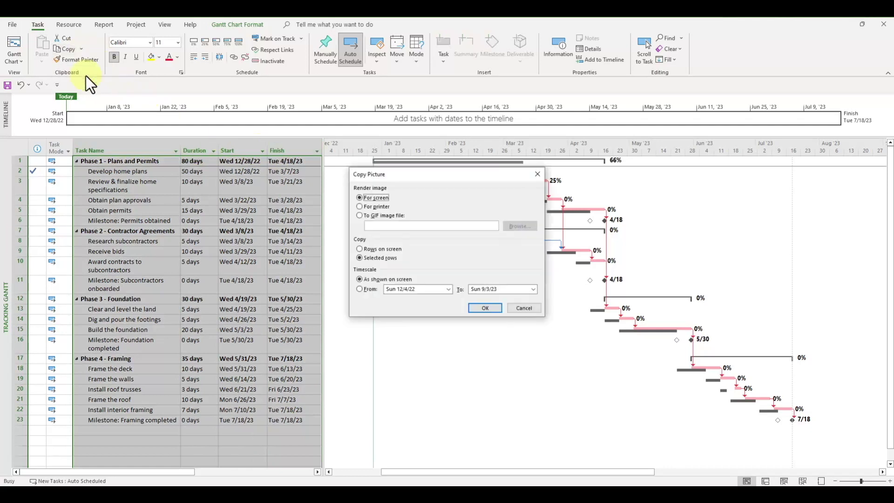
pyautogui.click(485, 308)
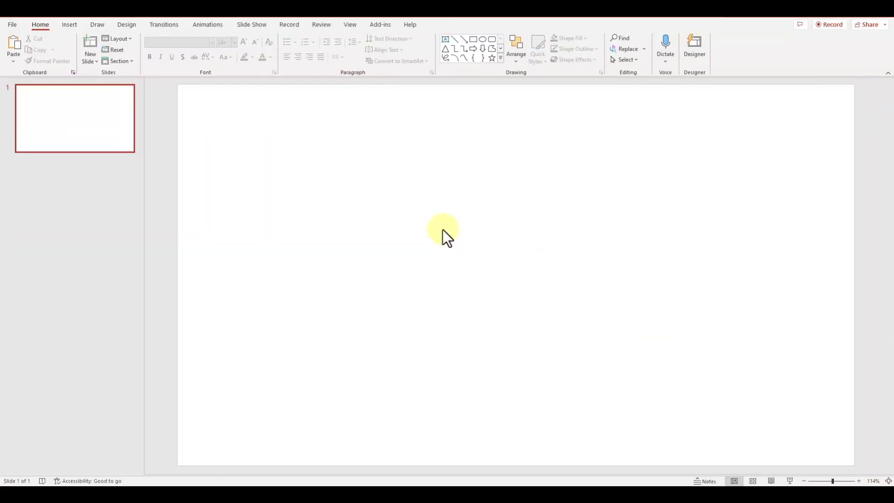
# Switch to PowerPoint, paste the Tracking Gantt picture onto the blank first slide and dismiss the design suggestions
pyautogui.hotkey('ctrl', 'v')
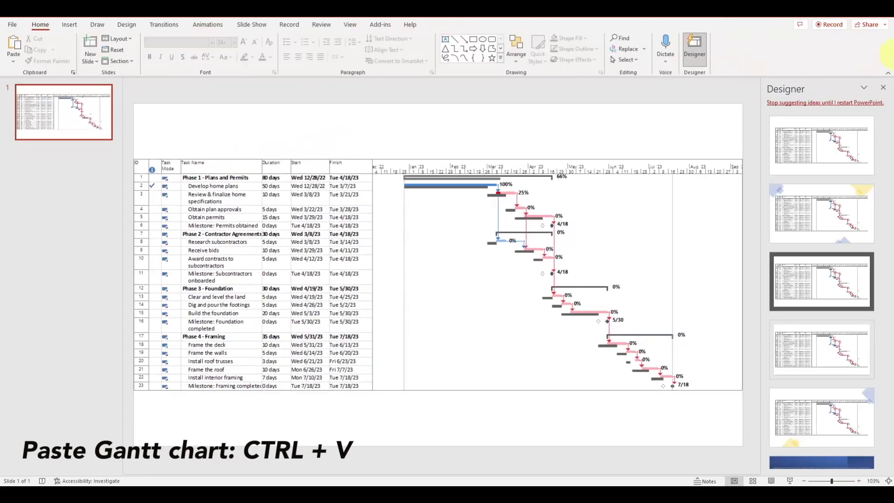
pyautogui.click(882, 88)
pyautogui.click(266, 203)
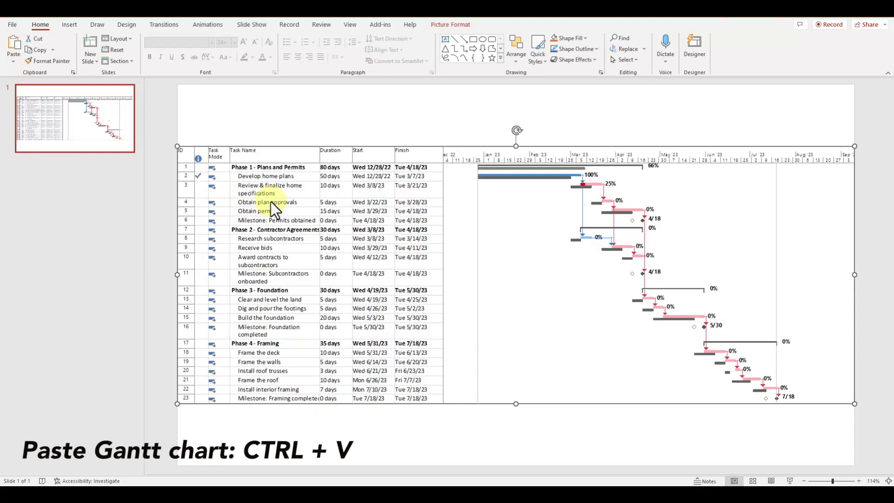
pyautogui.click(447, 117)
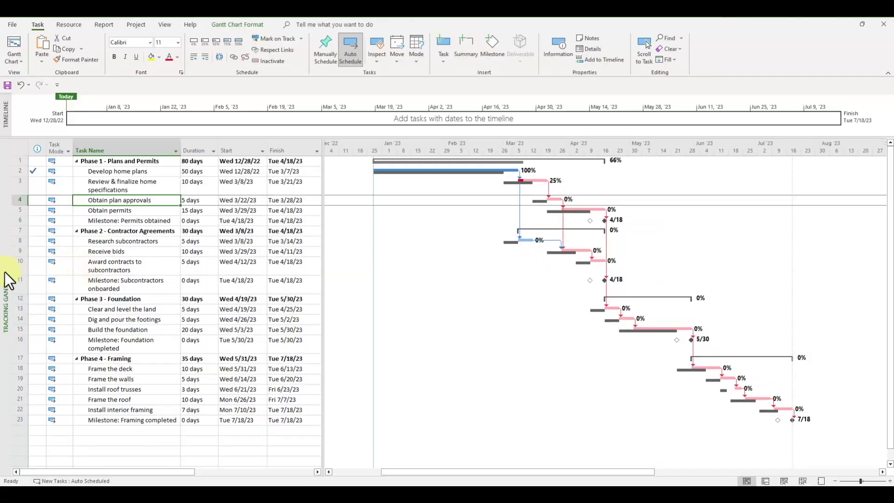
# Return to Microsoft Project, change to the Gantt Chart view and copy the Task Name through Finish columns with their chart as a picture
pyautogui.rightClick(5, 272)
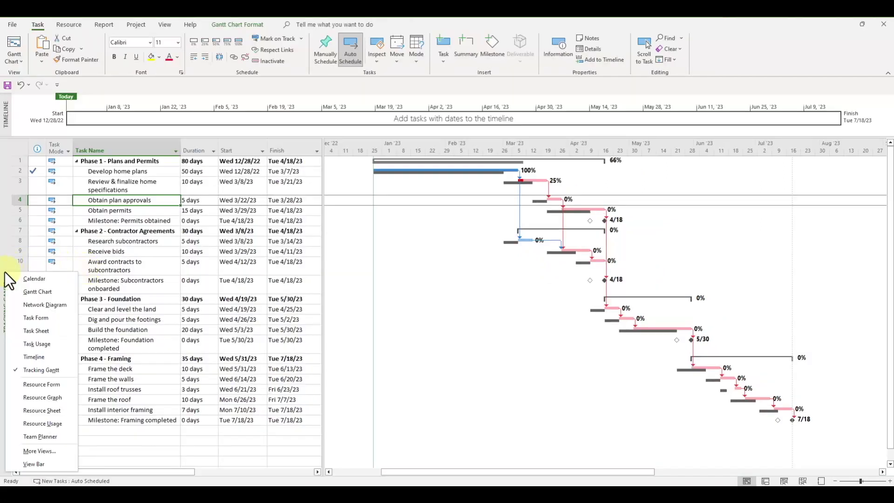
pyautogui.click(31, 291)
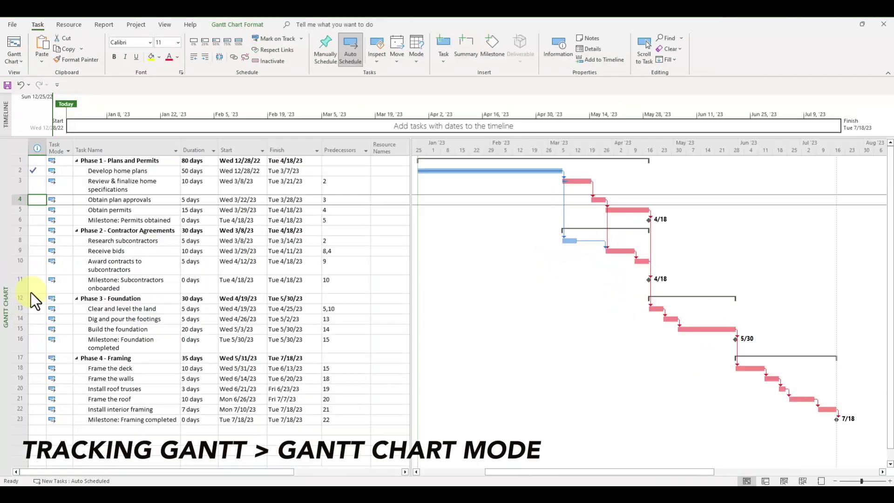
pyautogui.moveTo(125, 163); pyautogui.dragTo(269, 265)
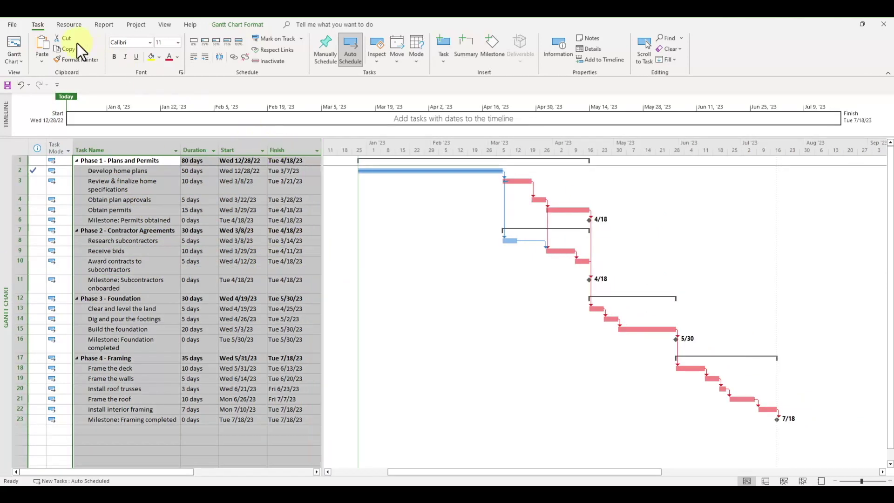
pyautogui.click(81, 49)
pyautogui.click(86, 74)
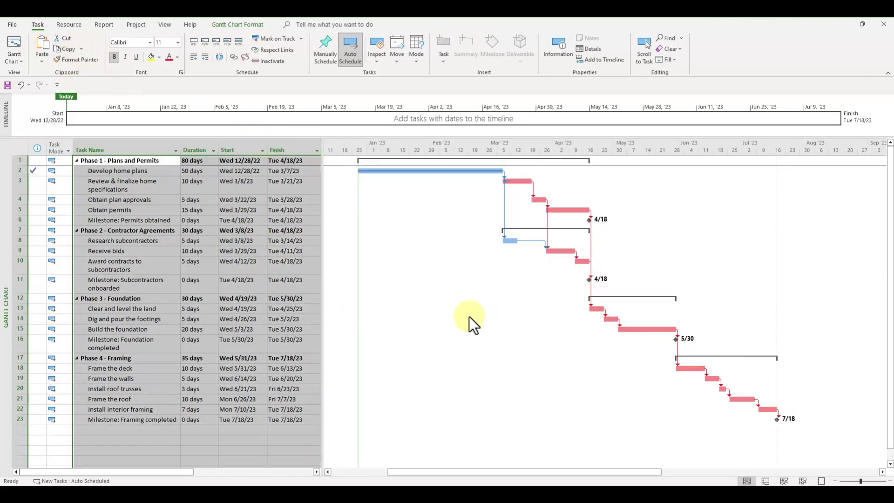
pyautogui.click(480, 308)
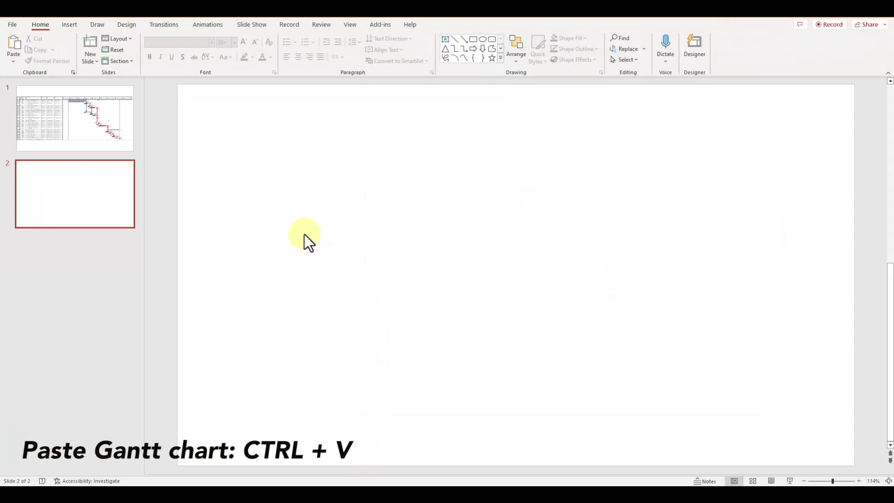
# Switch to PowerPoint, paste the Gantt Chart picture onto the blank second slide and look at the first slide again
pyautogui.hotkey('ctrl', 'v')
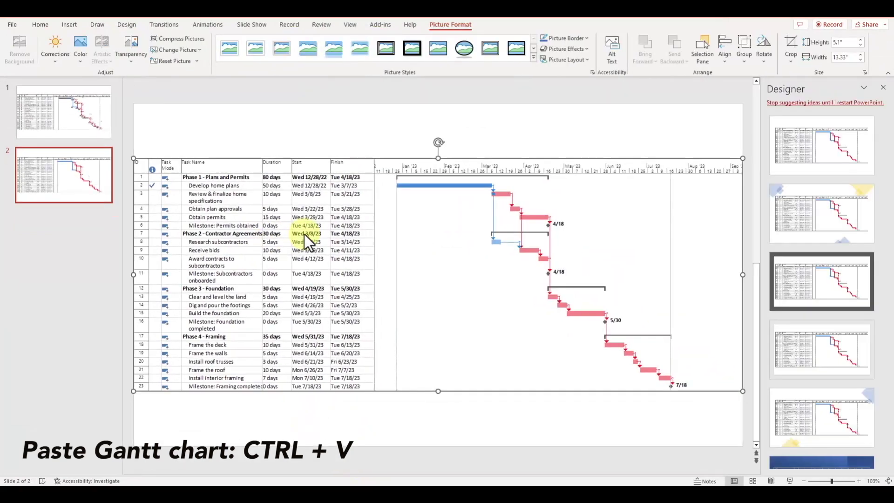
pyautogui.click(631, 425)
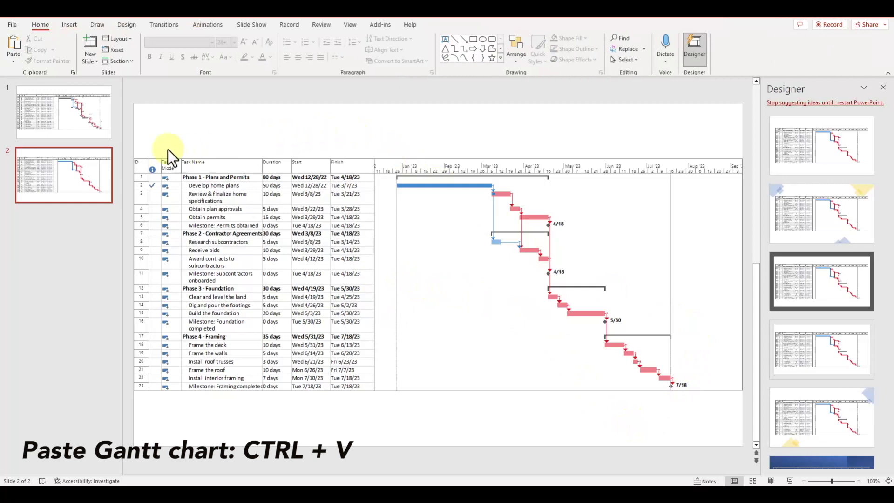
pyautogui.click(66, 127)
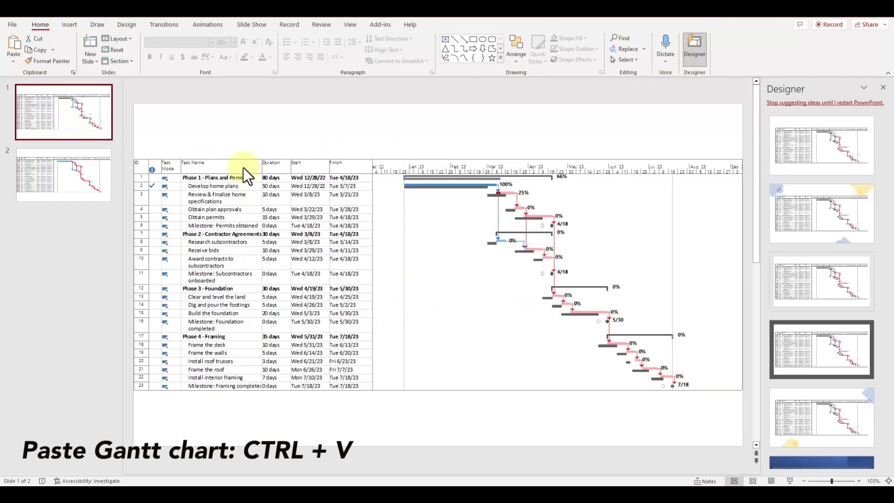
pyautogui.click(285, 141)
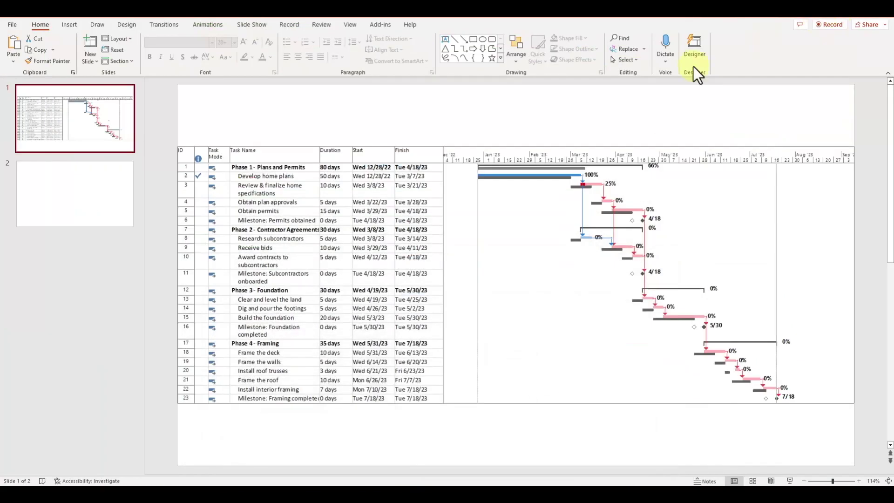
# Paste the Gantt Chart picture with columns through Start onto the blank second slide and dismiss the design suggestions
pyautogui.click(126, 212)
pyautogui.press('Return')
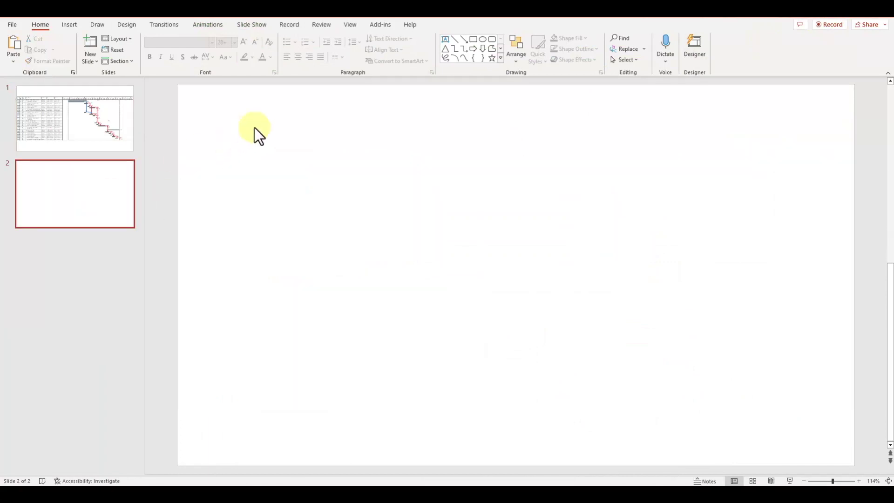
pyautogui.hotkey('ctrl', 'v')
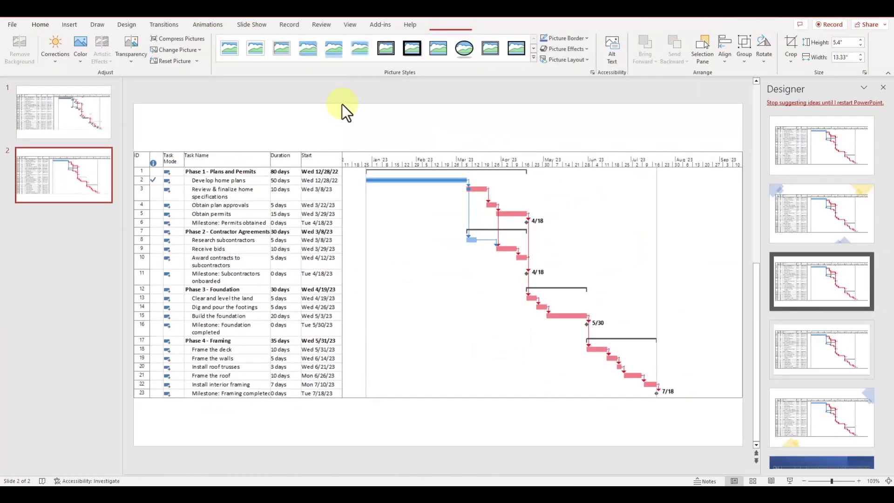
pyautogui.click(342, 105)
pyautogui.click(883, 88)
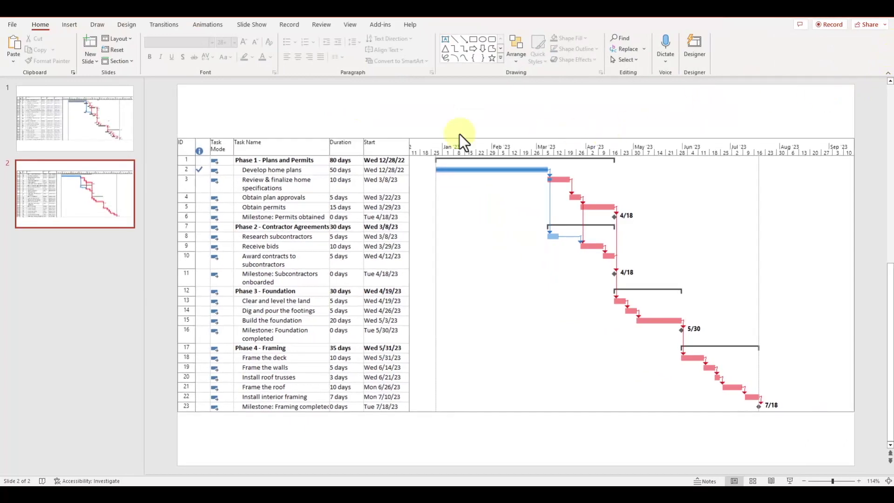